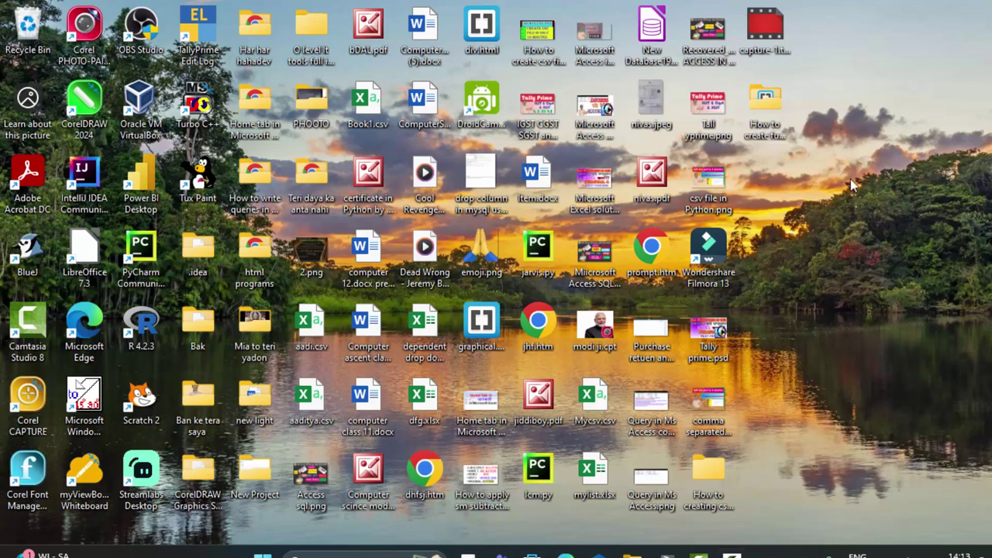
Refresh the desktop three times, then search the Start menu for 'excel'.
right_click(839, 255)
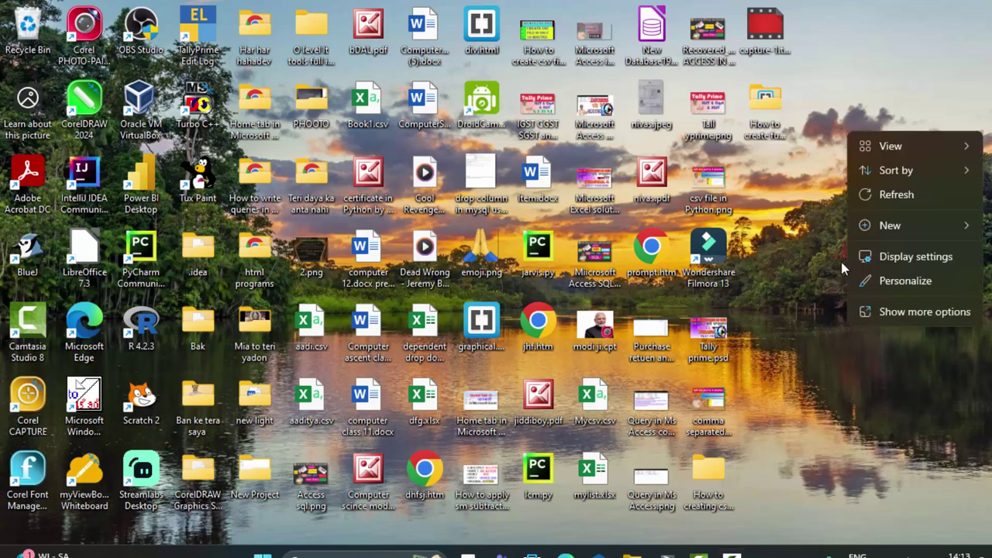
left_click(872, 196)
right_click(858, 207)
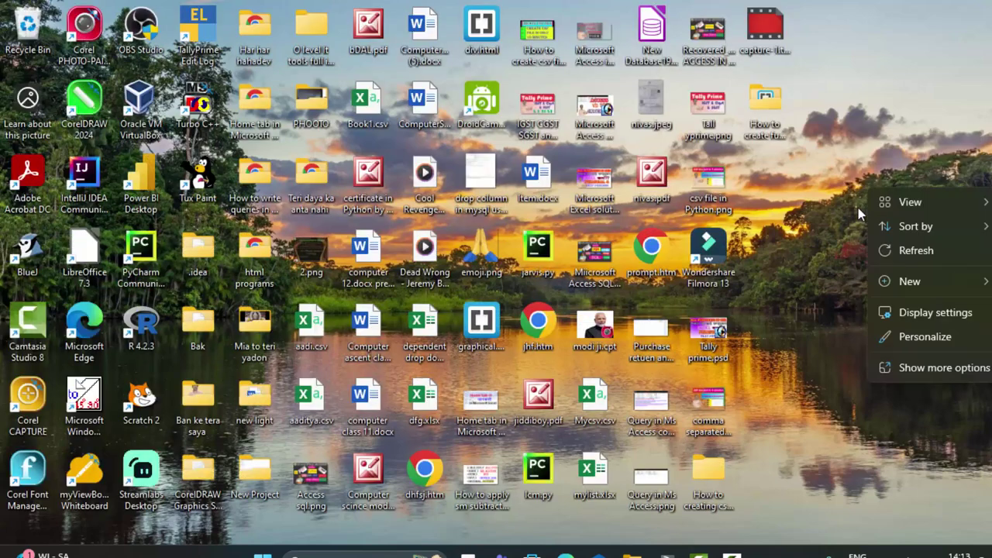
left_click(881, 251)
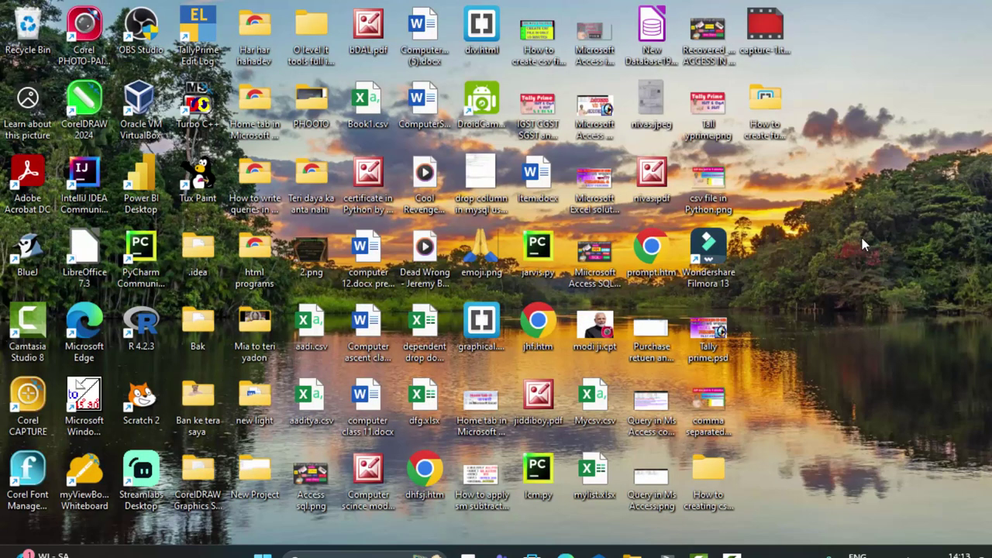
right_click(862, 238)
left_click(878, 298)
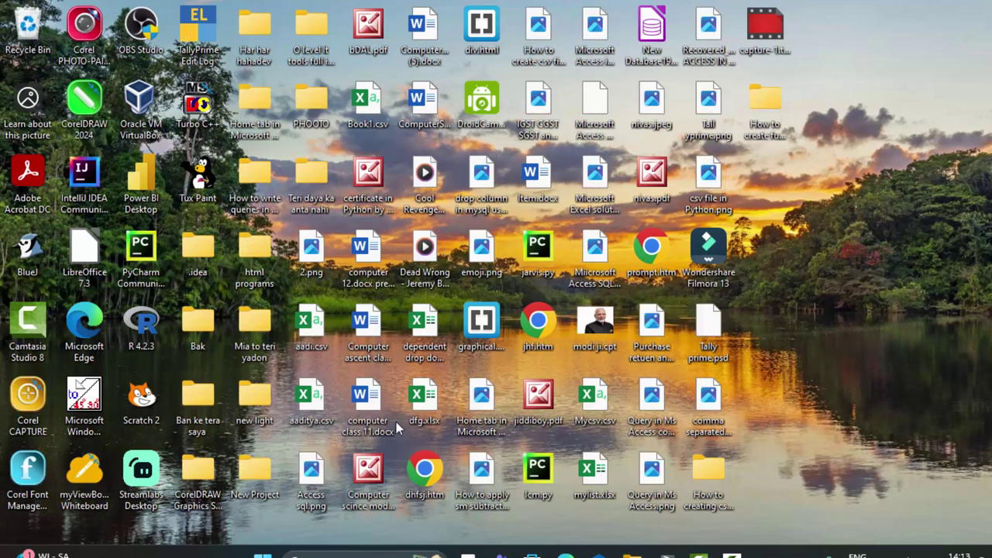
key("super")
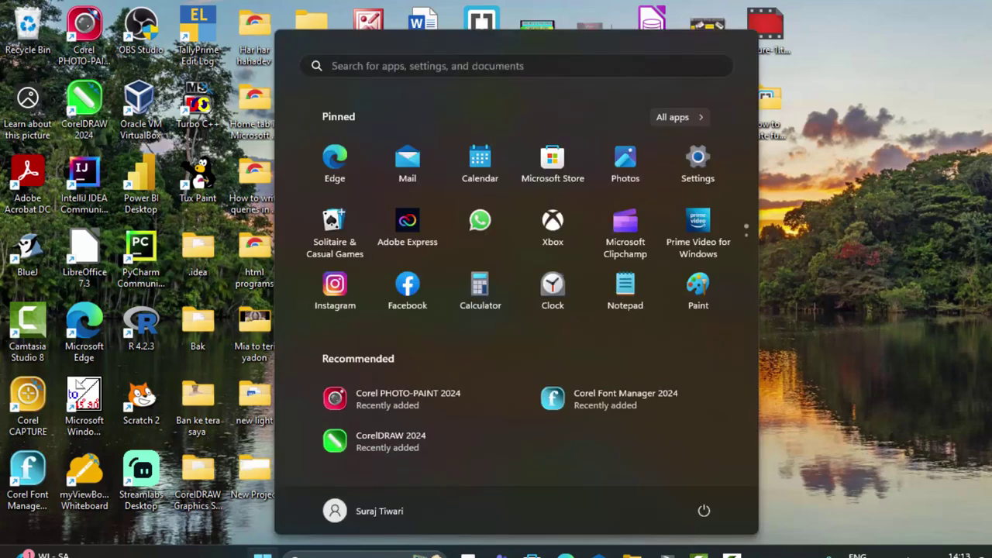
type("excel")
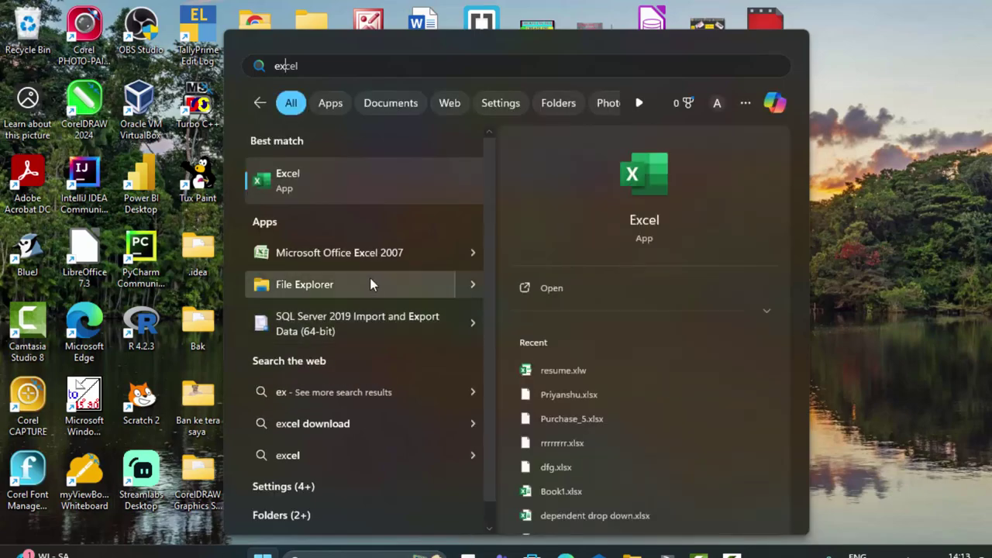
Launch Excel 2007 and enter the header 'Name of Product' in A1.
left_click(361, 256)
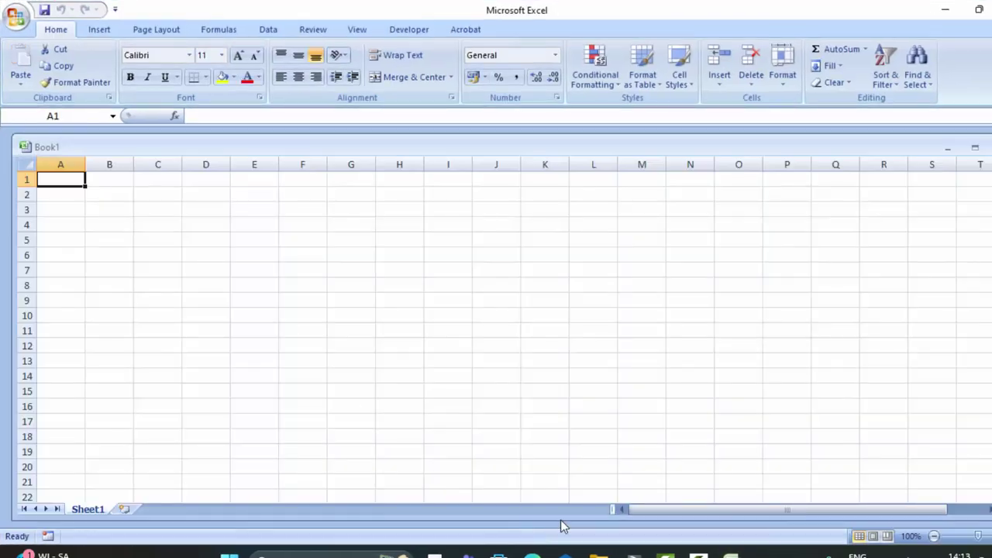
scroll(915, 518, "up", 2)
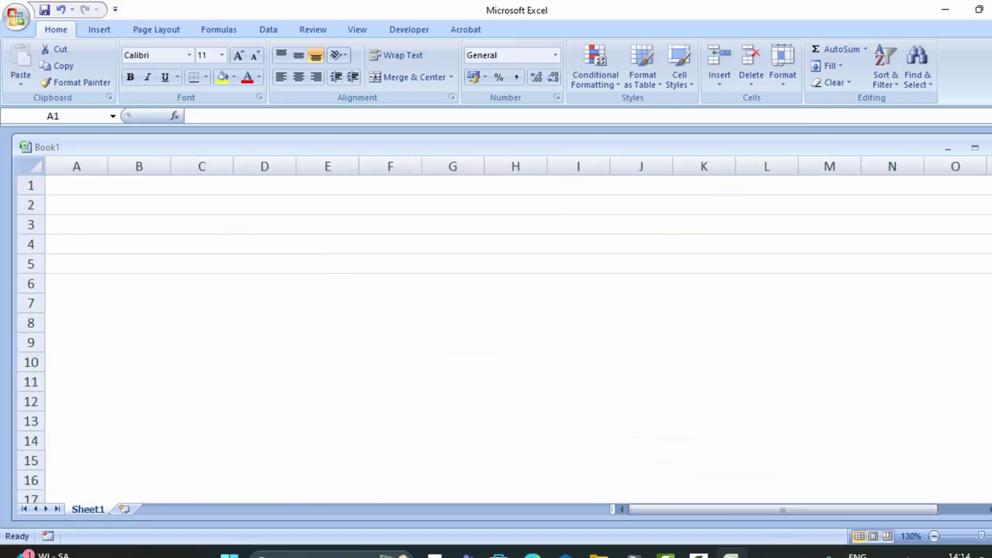
scroll(915, 518, "up", 1)
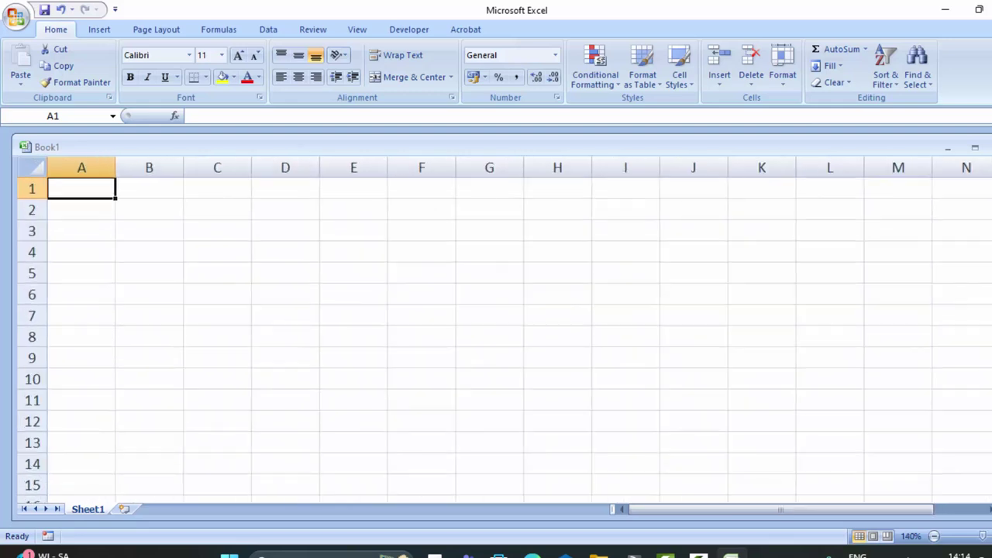
type("N")
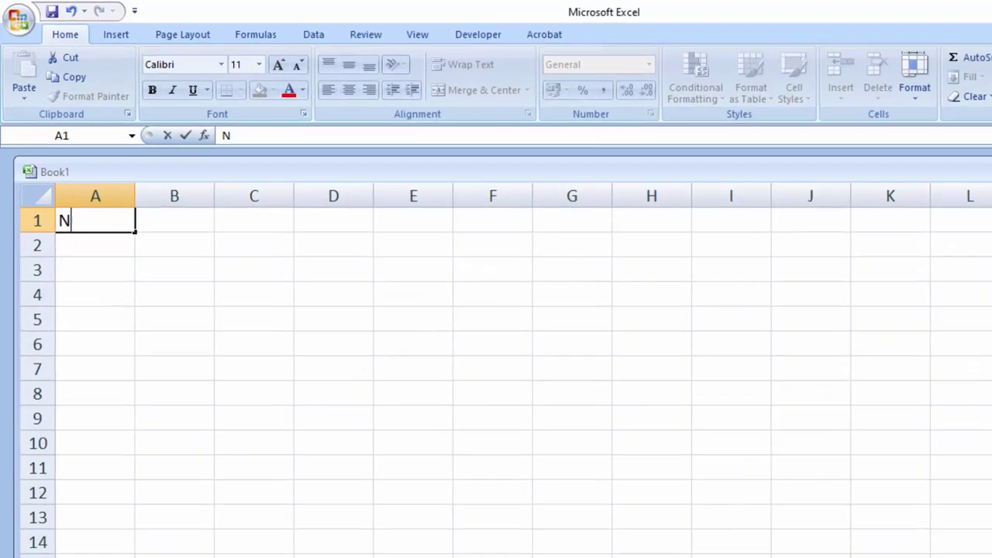
type("ame ")
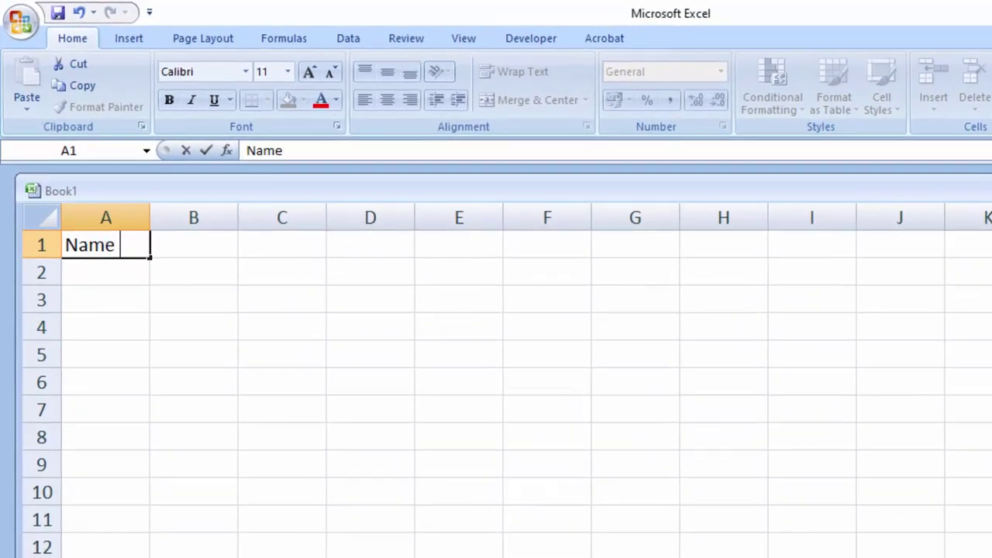
type("of ")
type("Pro")
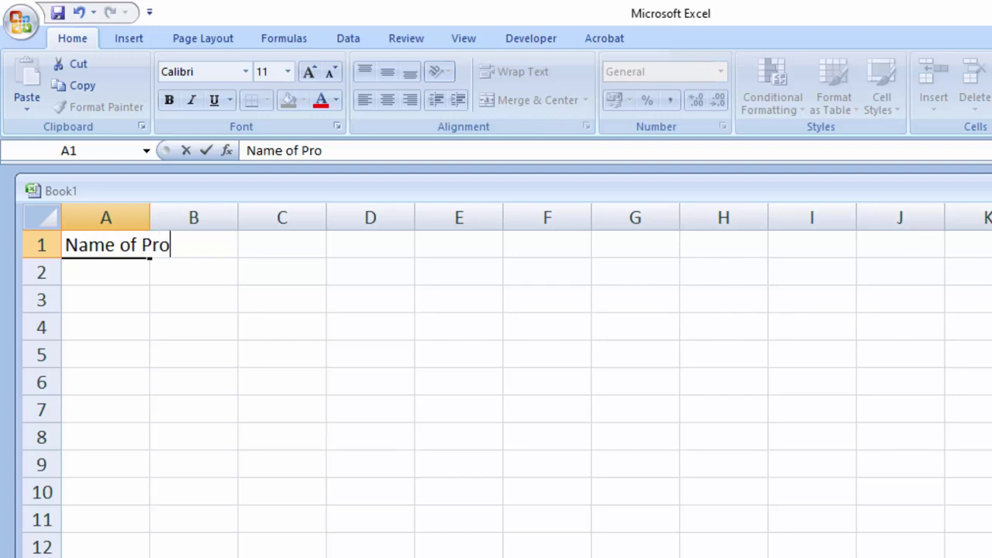
type("duct")
key("Return")
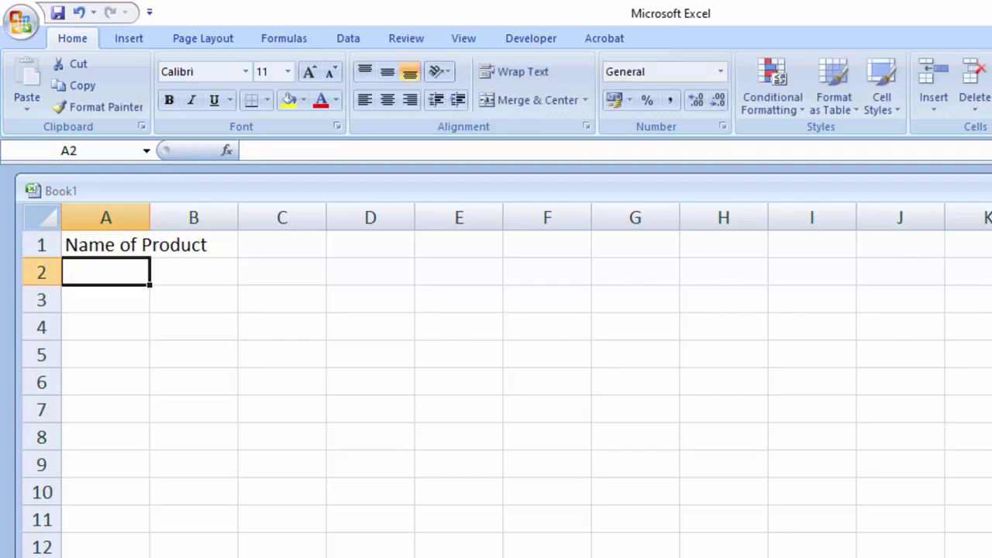
List Keyboard, Mouse, Monitor and Modem down column A.
type("Key")
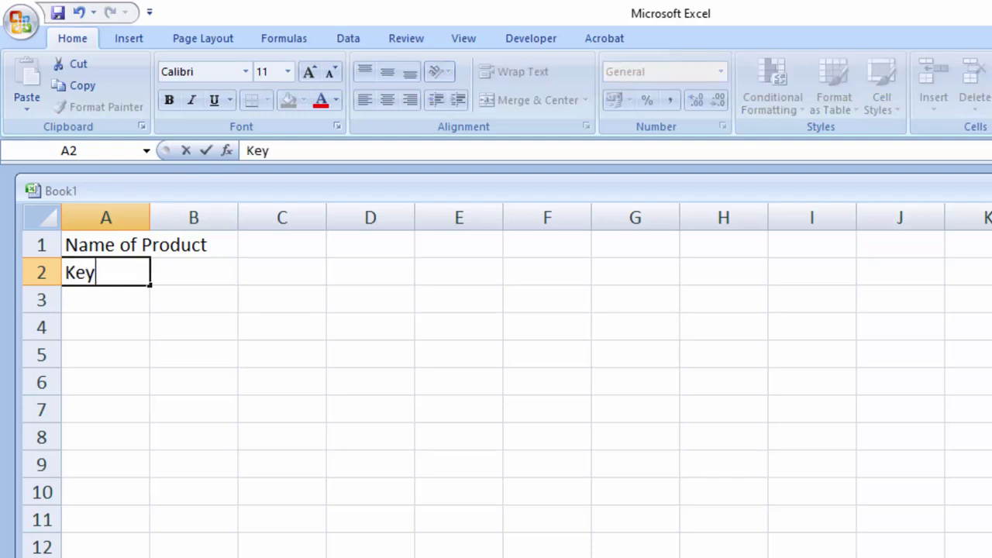
type("board")
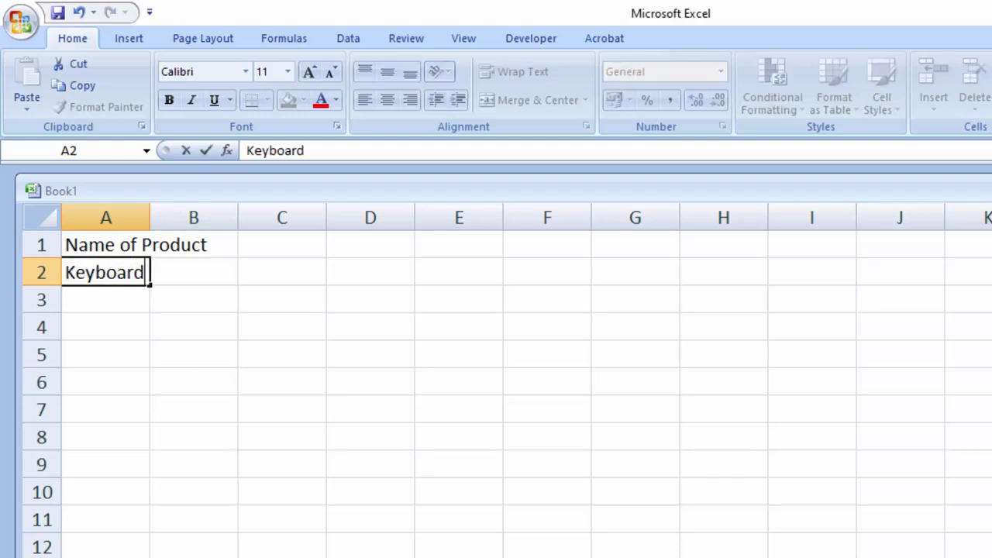
key("Return")
type("Mou")
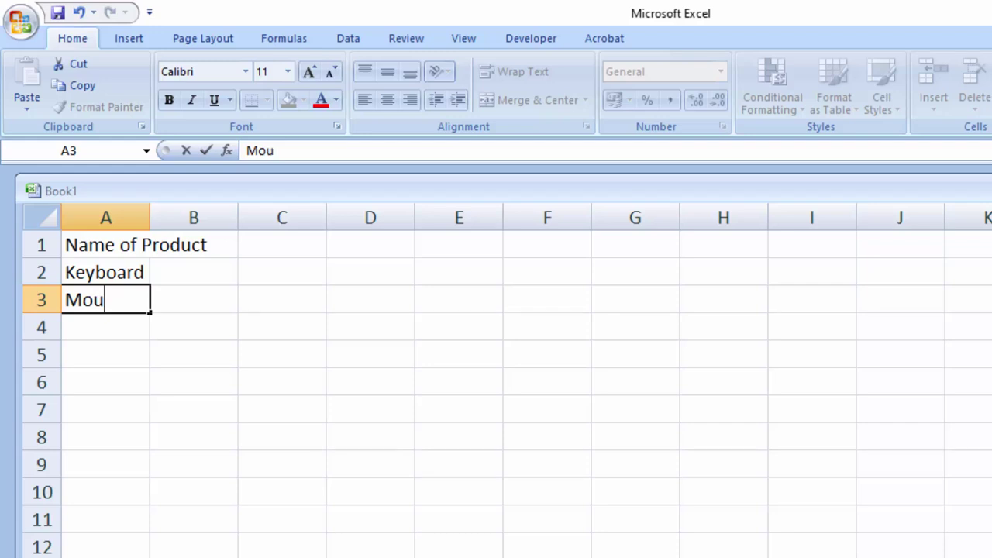
type("se")
key("Return")
type("Mo")
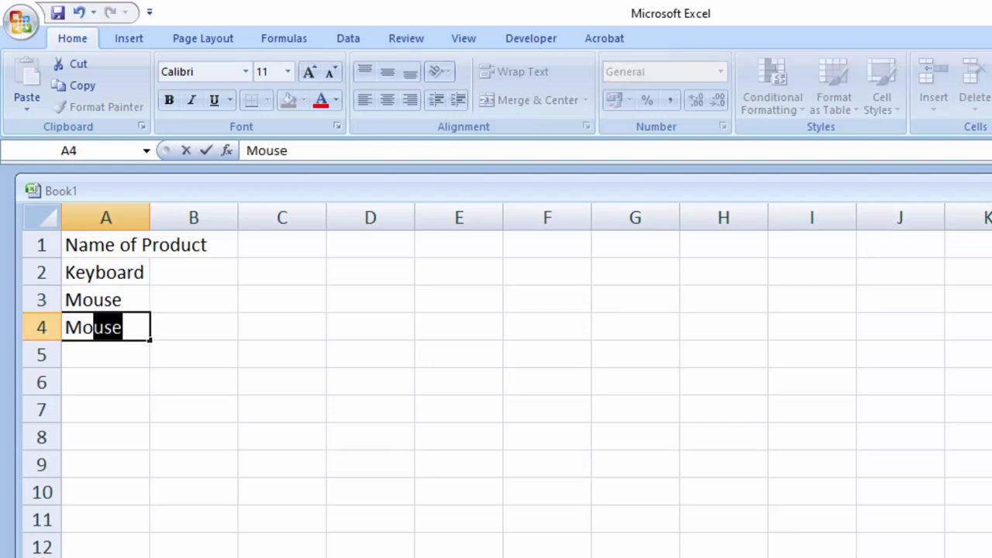
type("nitor")
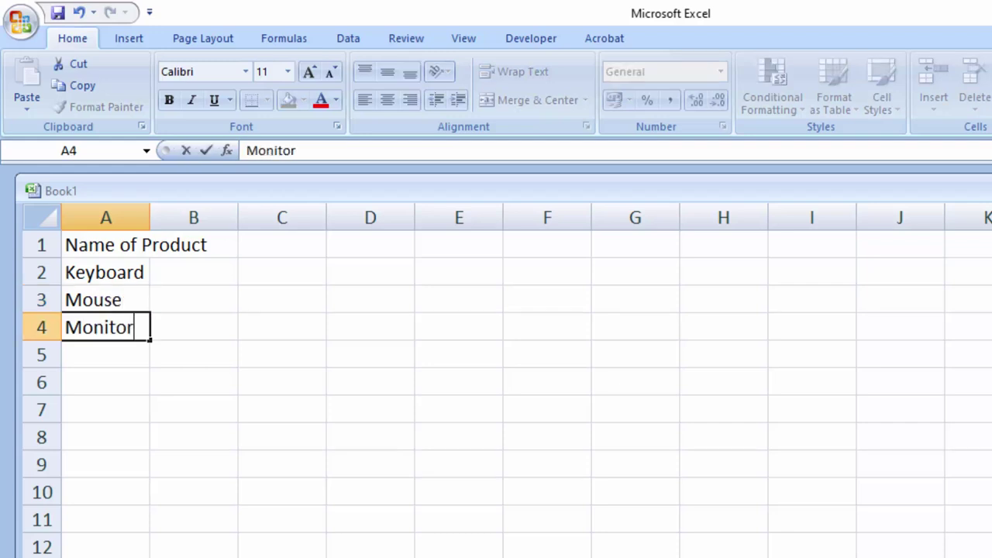
key("Return")
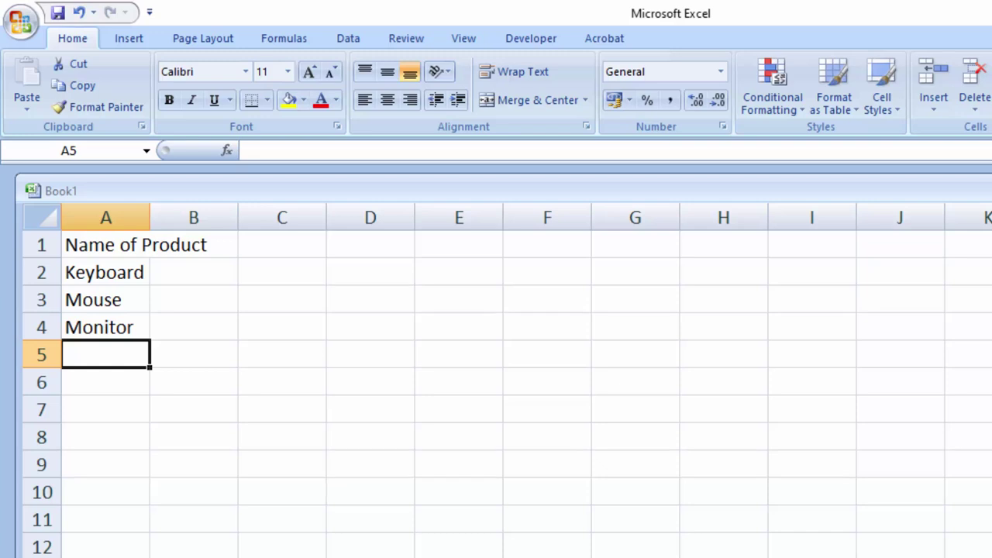
type("M")
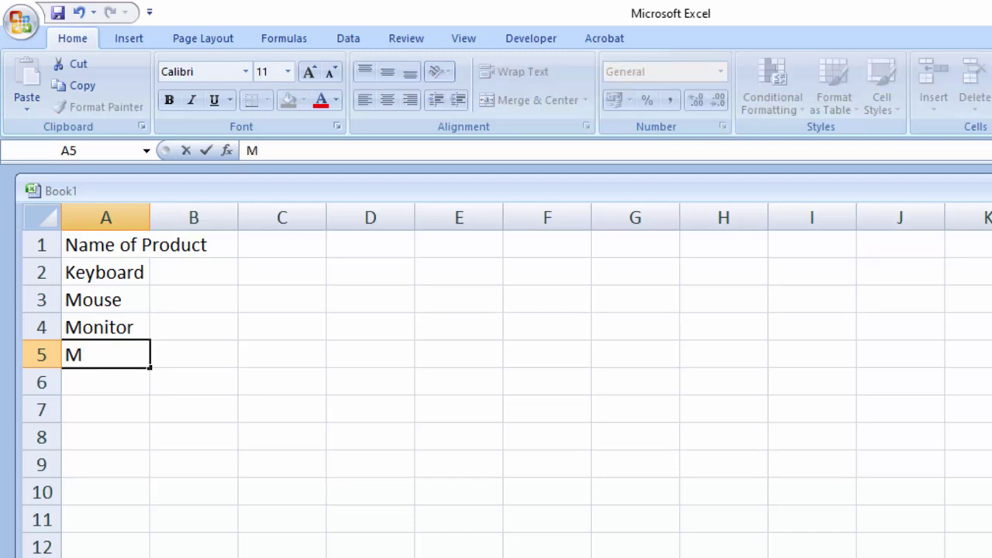
type("ode")
type("m")
key("Return")
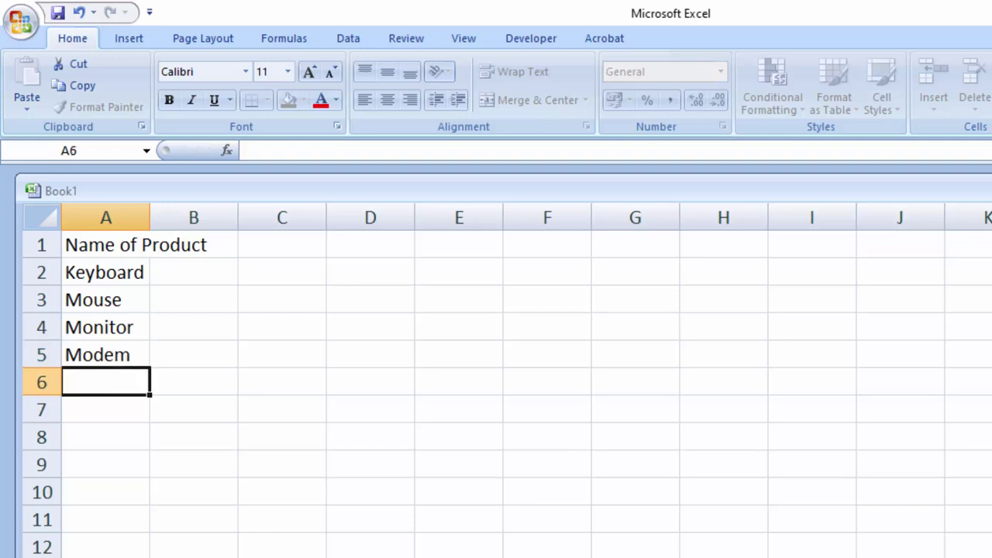
Continue the list with LED, LCD, HDD and SSD.
type("LE")
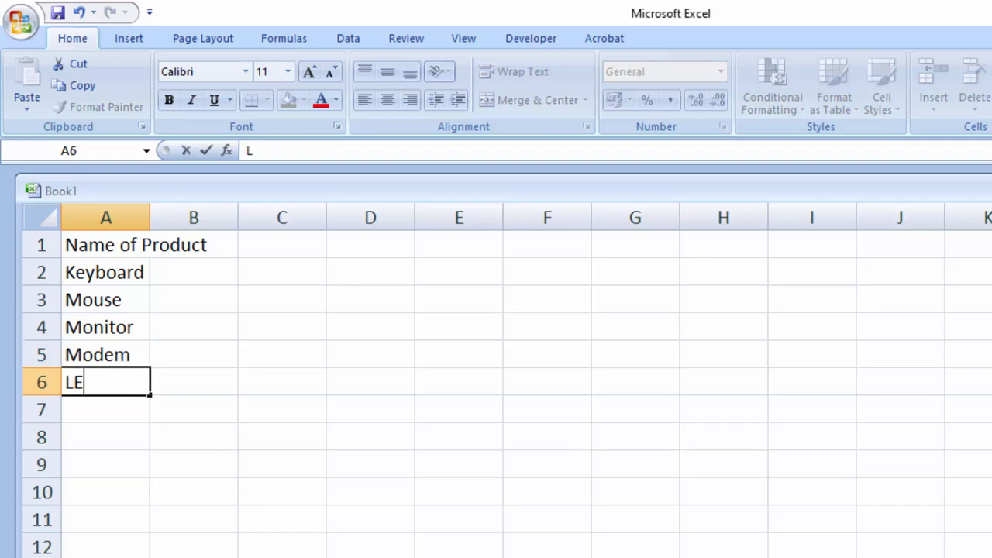
type("D")
key("Return")
type("L")
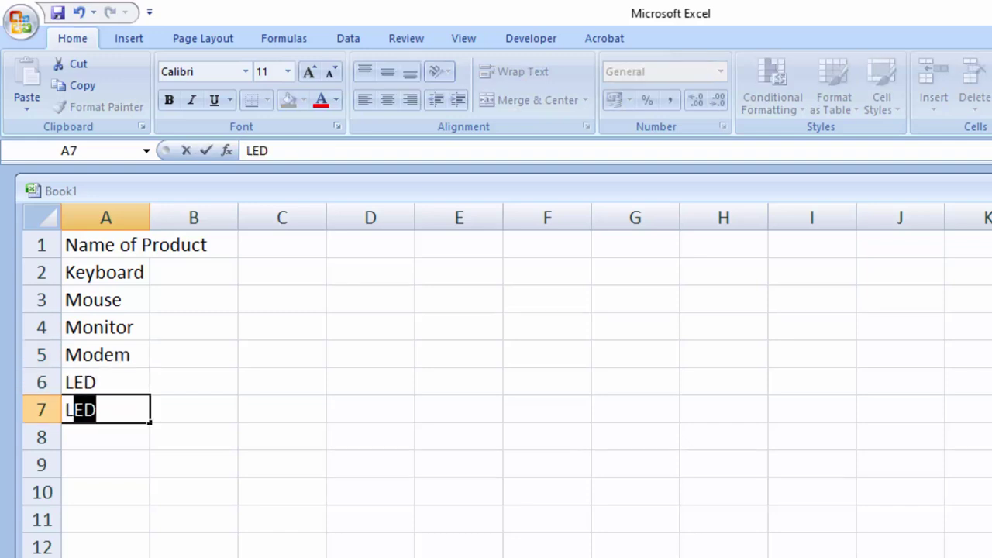
type("CD")
key("Return")
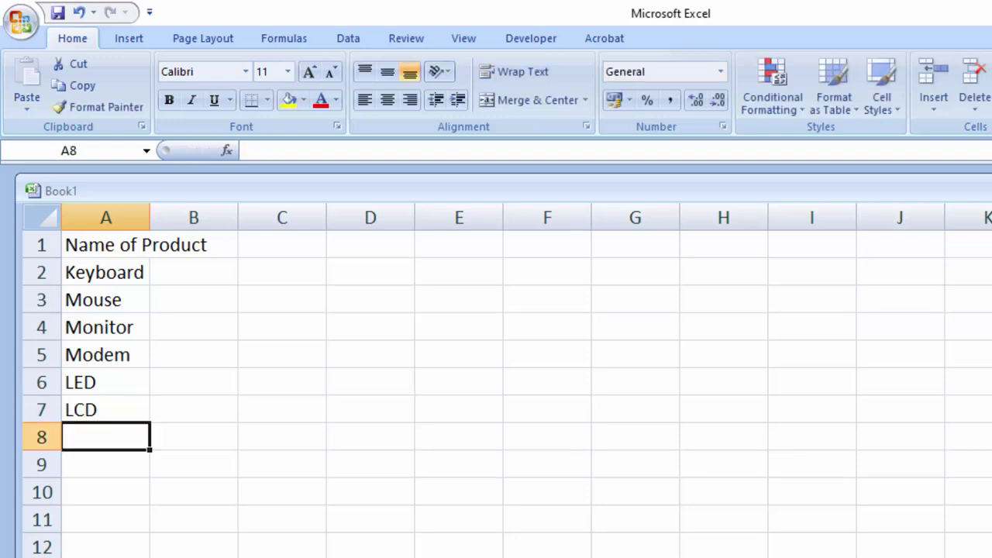
type("H")
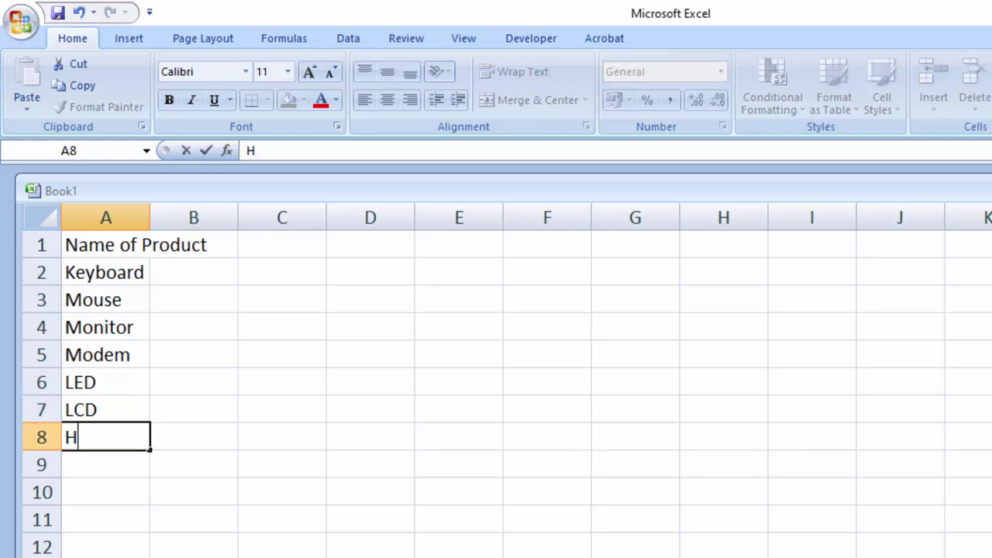
type("DD")
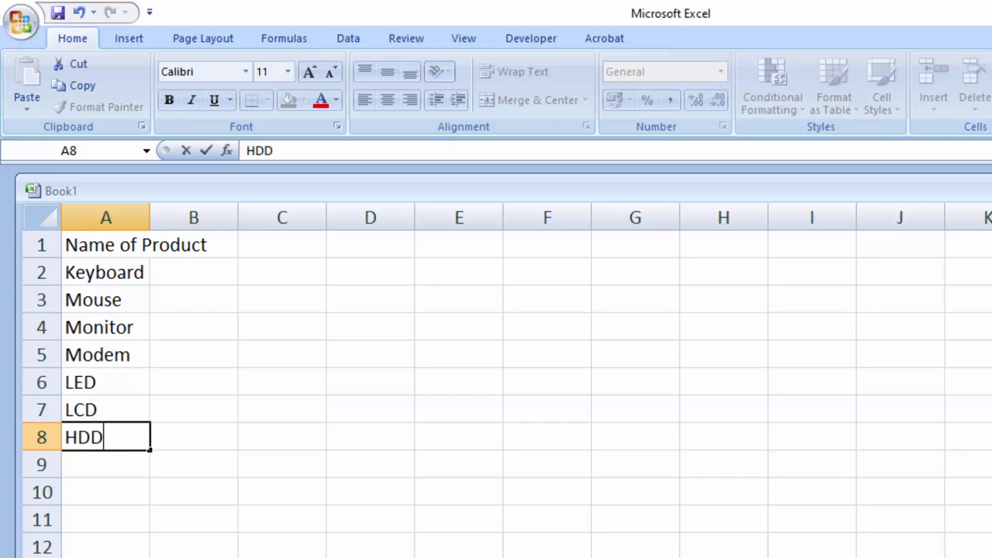
key("Return")
type("SS")
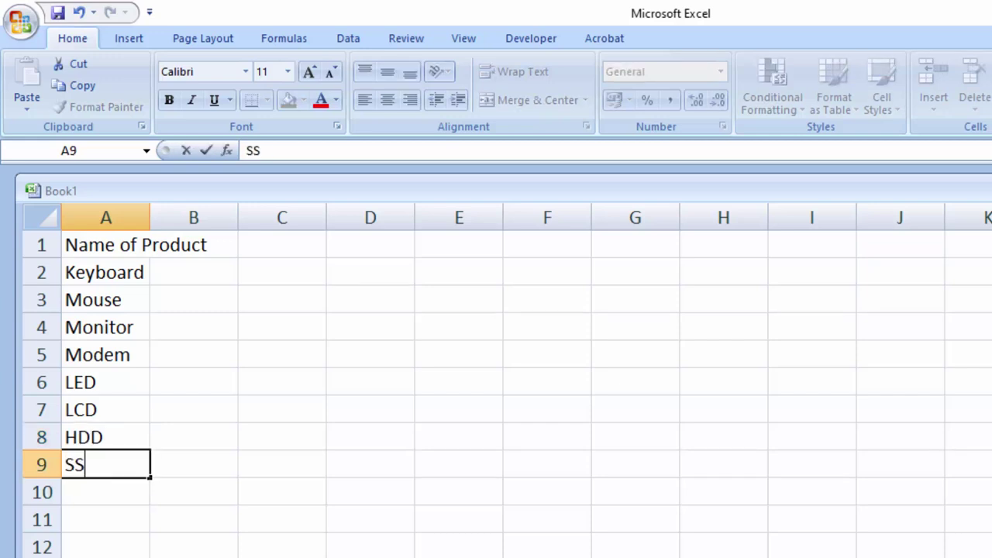
type("D")
Add a Price header in B1 with 400, 300 and 6700 for Keyboard, Mouse and Monitor.
left_click(200, 244)
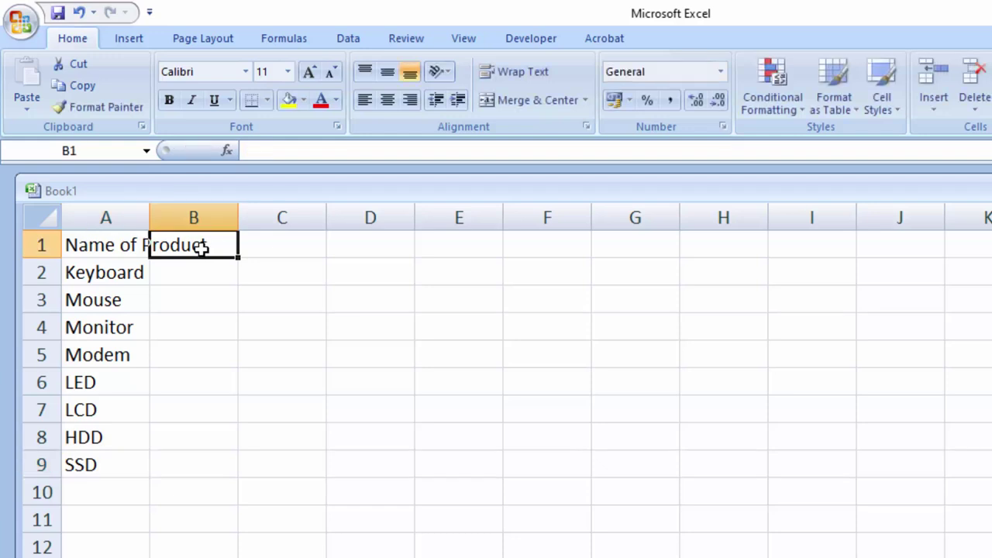
type("Pric")
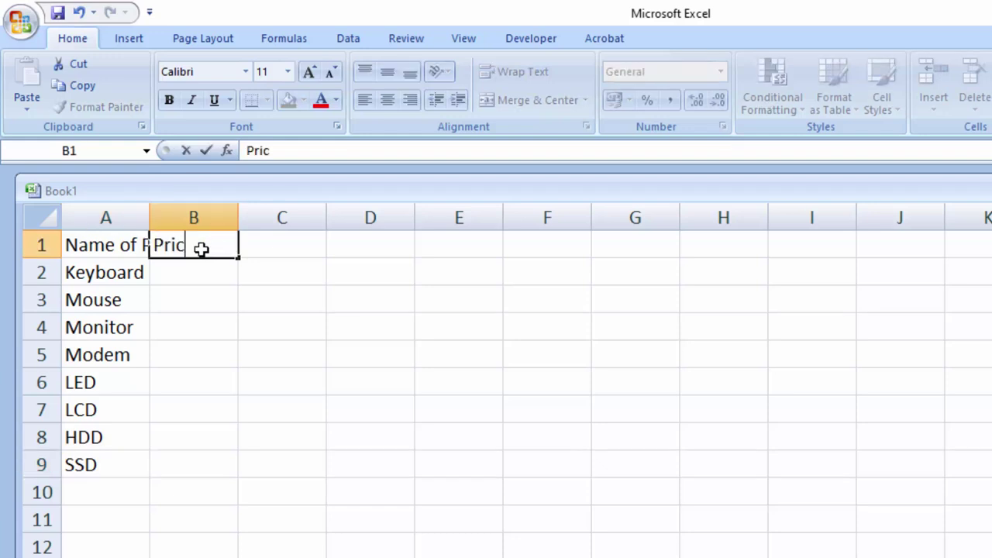
type("e")
key("Return")
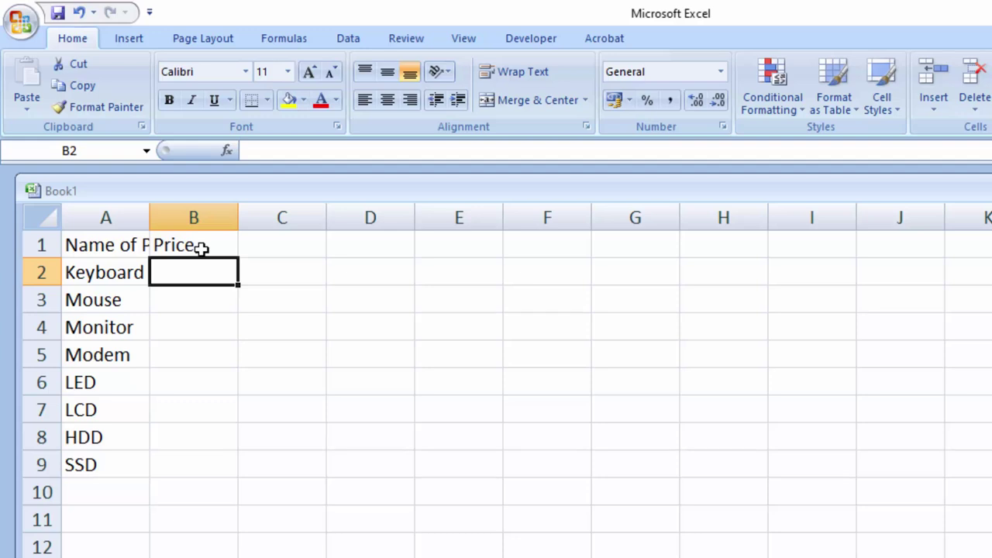
type("400")
key("Return")
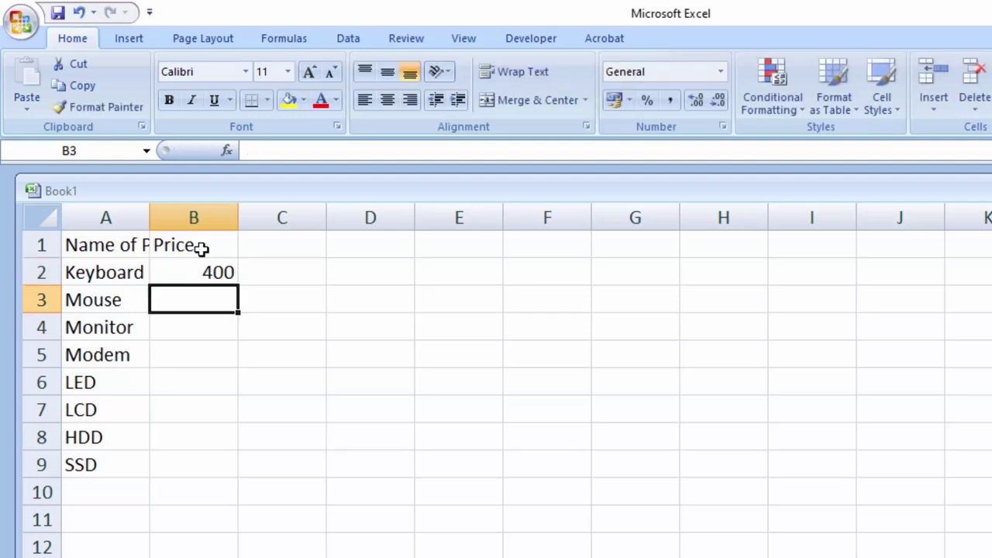
type("300")
key("Return")
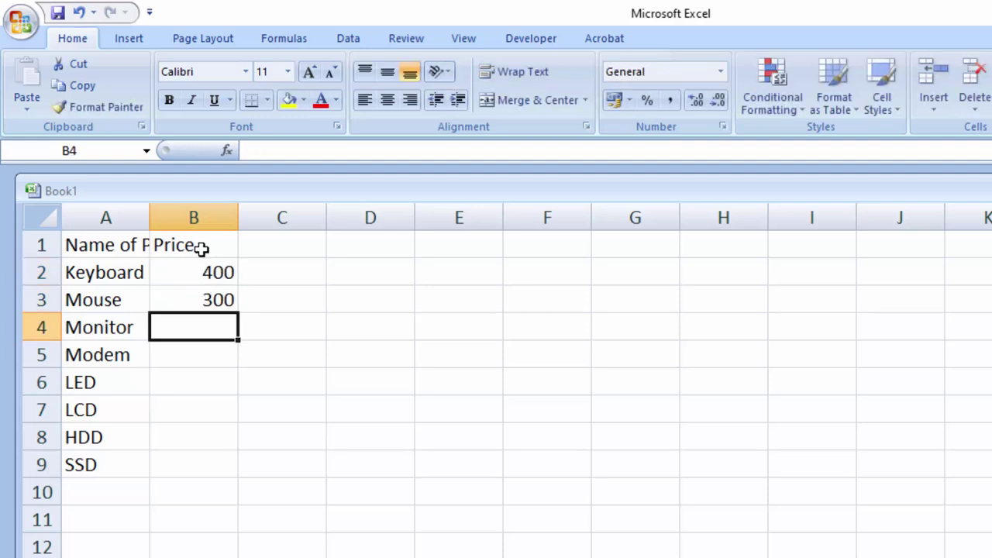
type("6")
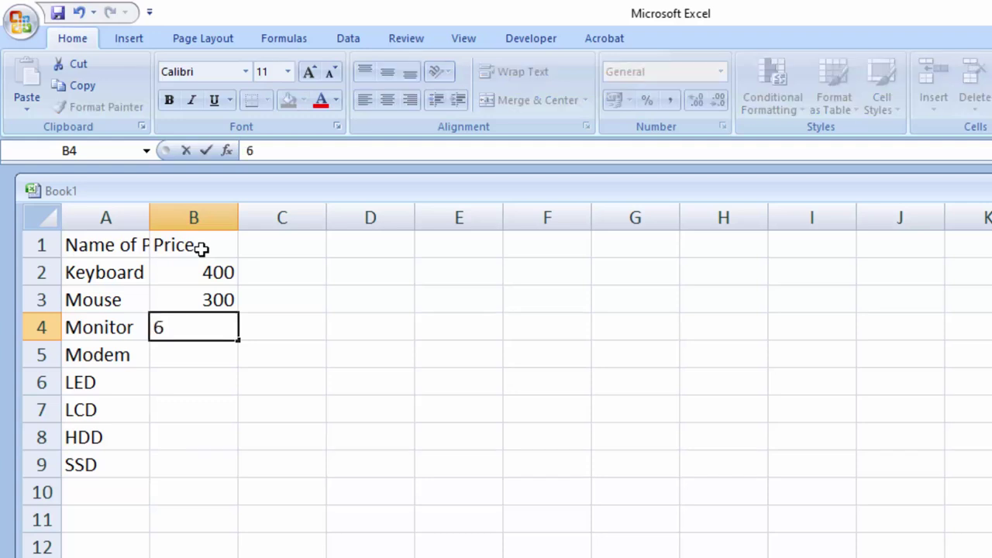
type("700")
key("Return")
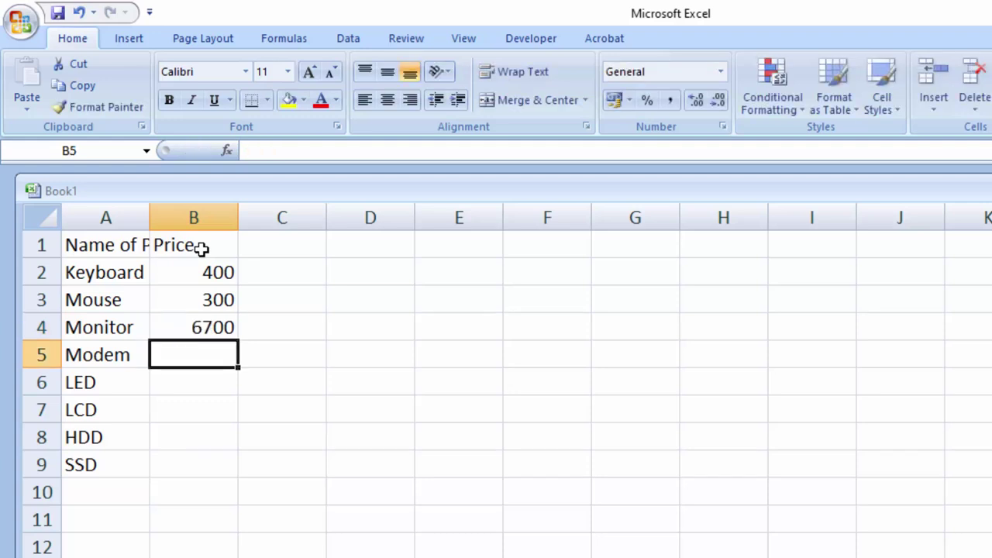
Enter prices 1200, 12000, 8000, 1000 and 1700 for the remaining products, then select B2:B9.
type("1")
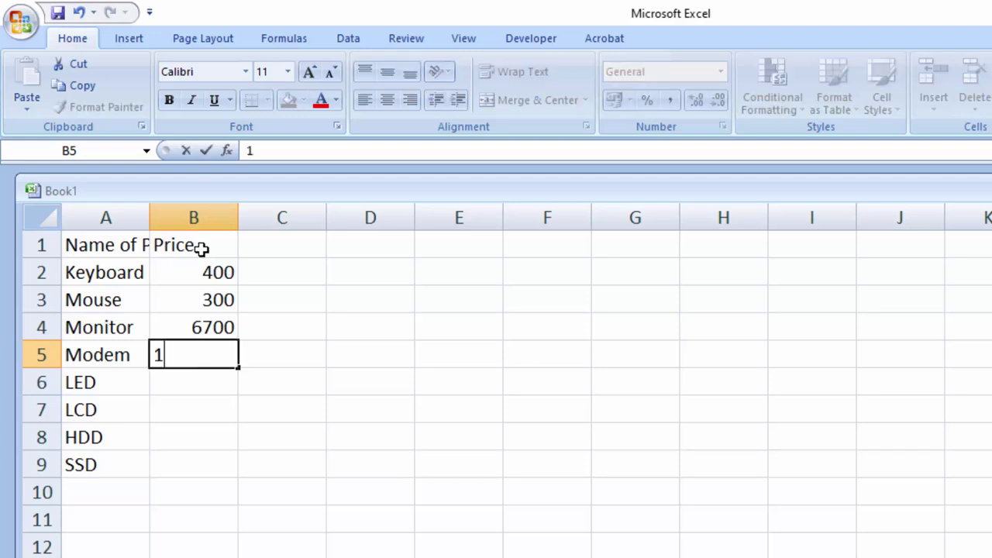
type("200")
key("Return")
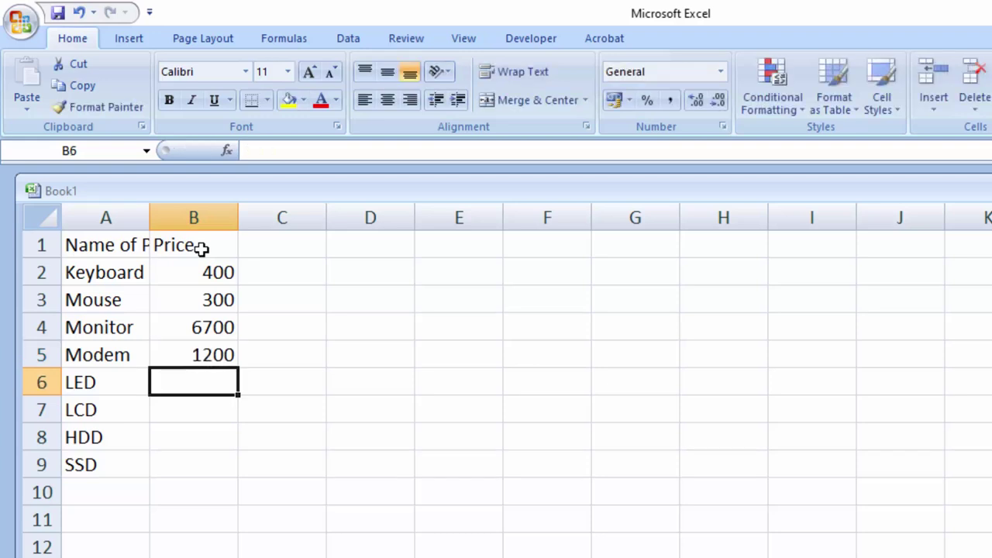
type("1200")
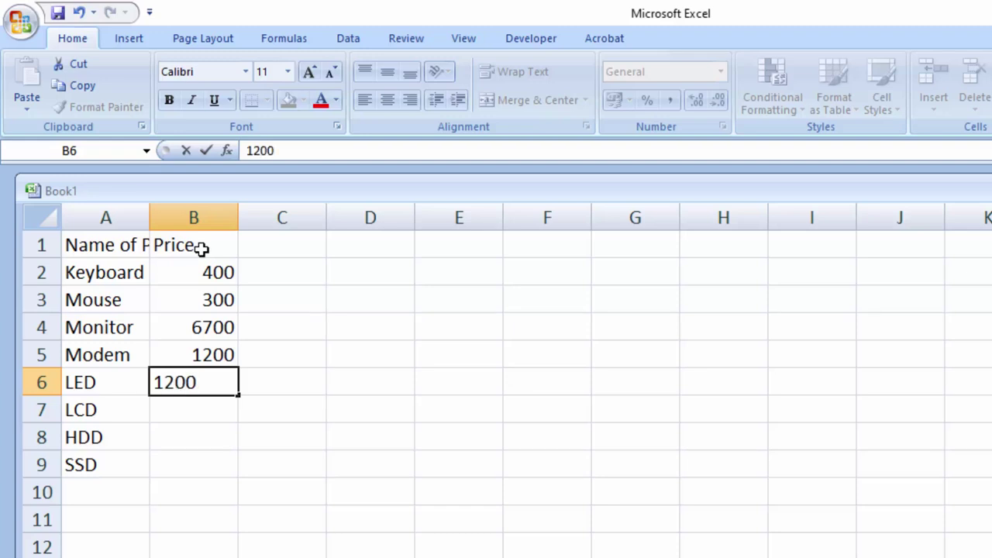
type("0")
key("Return")
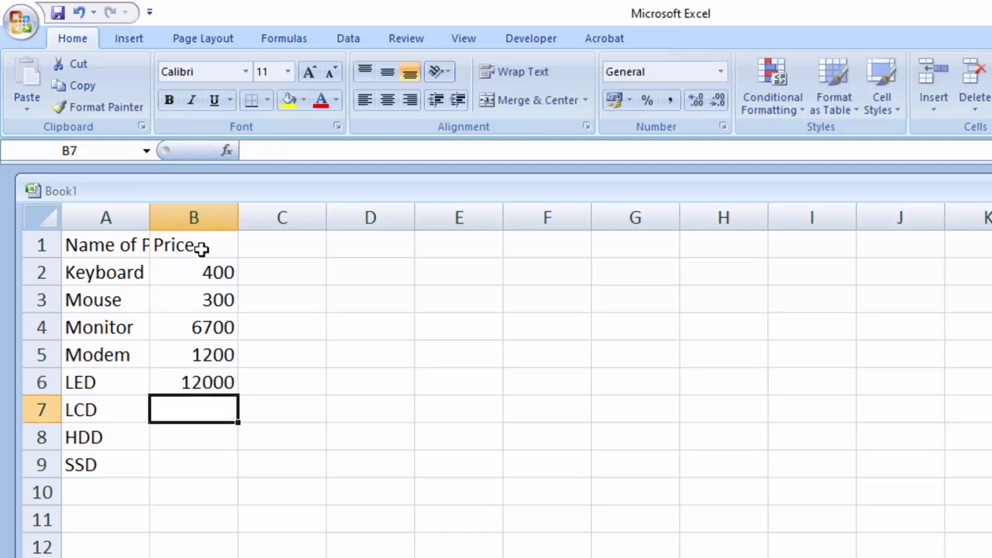
type("8000")
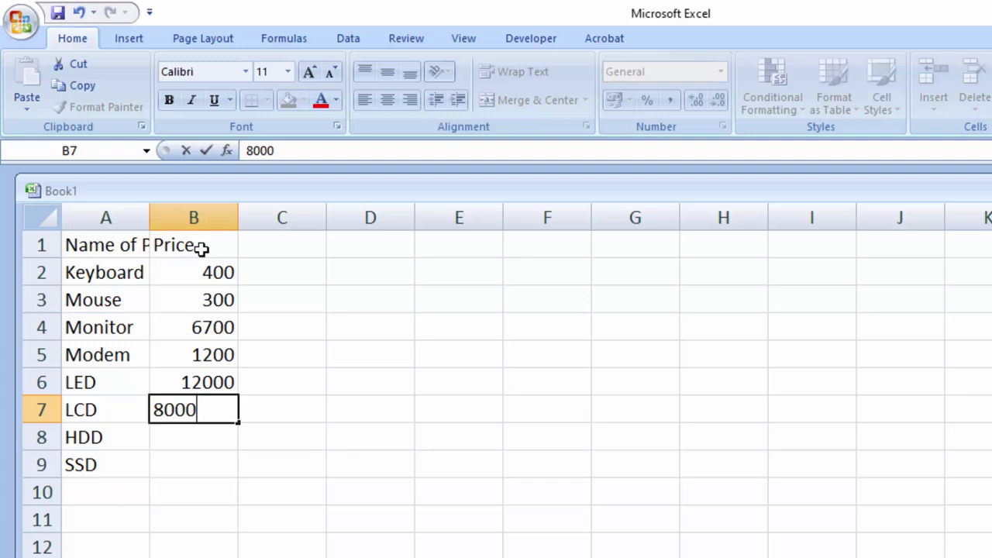
key("Return")
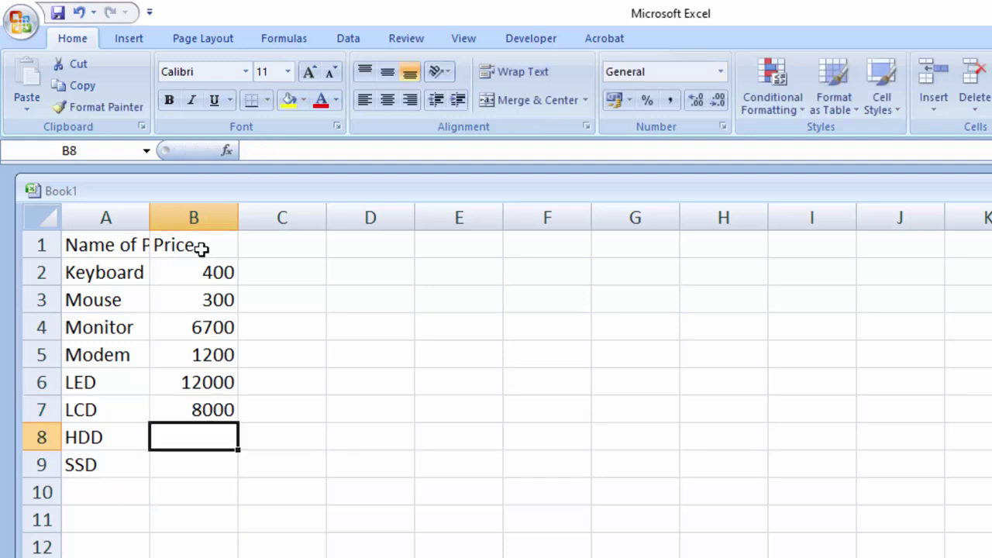
type("100")
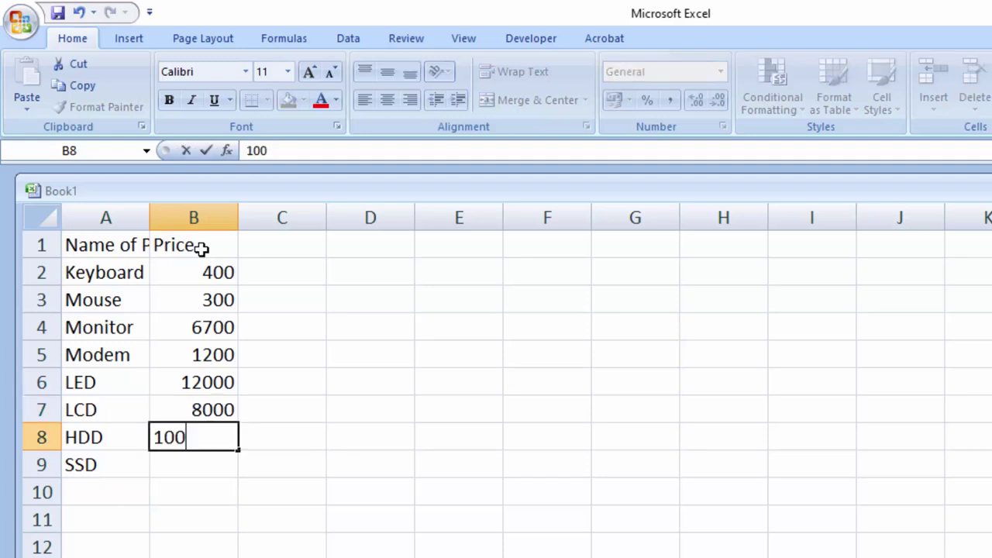
type("0")
key("Return")
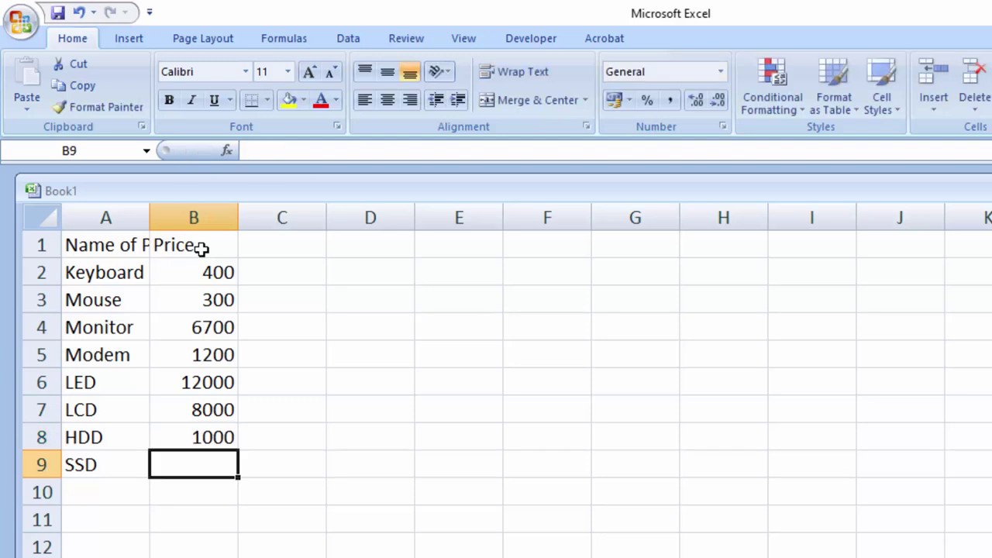
type("17")
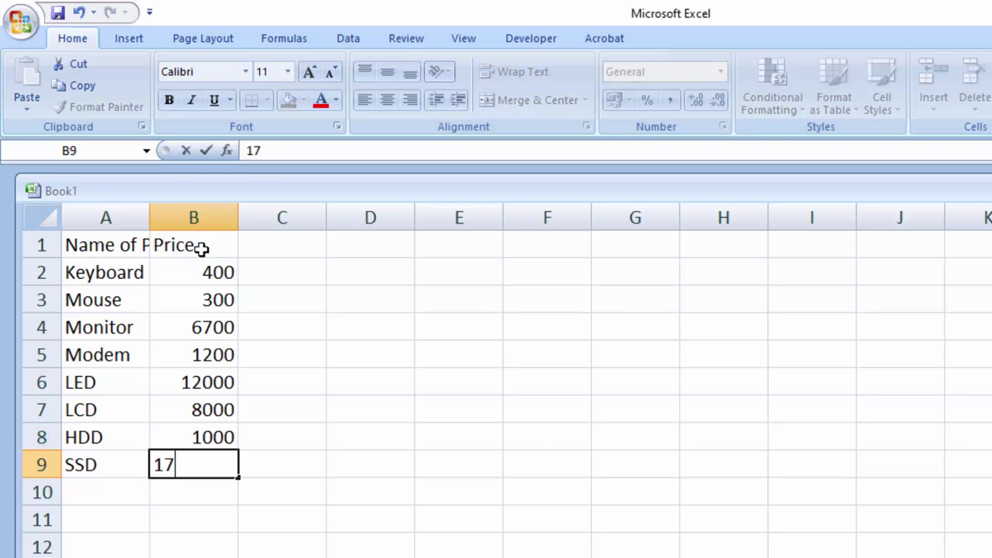
type("00")
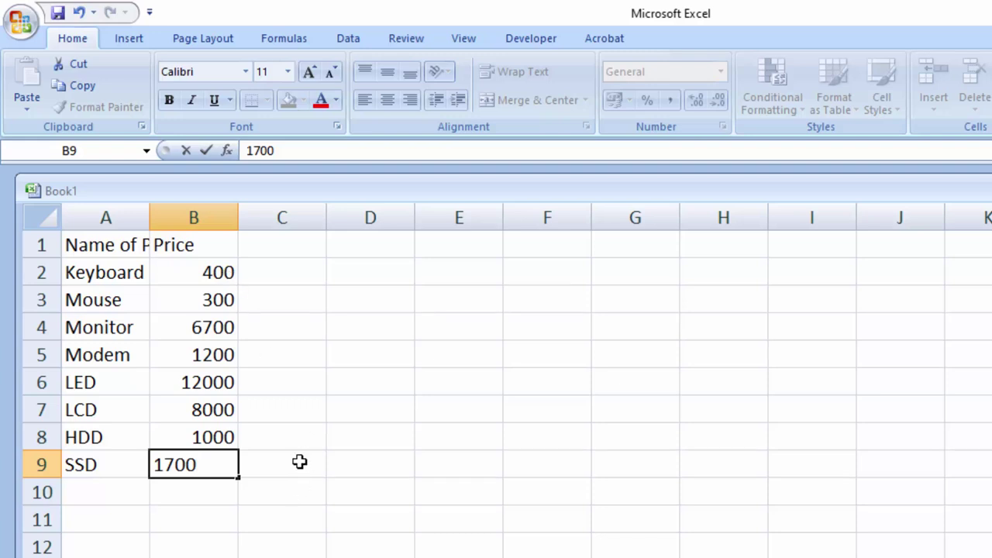
left_click(299, 460)
left_click(208, 273)
left_click_drag(208, 273, 204, 447)
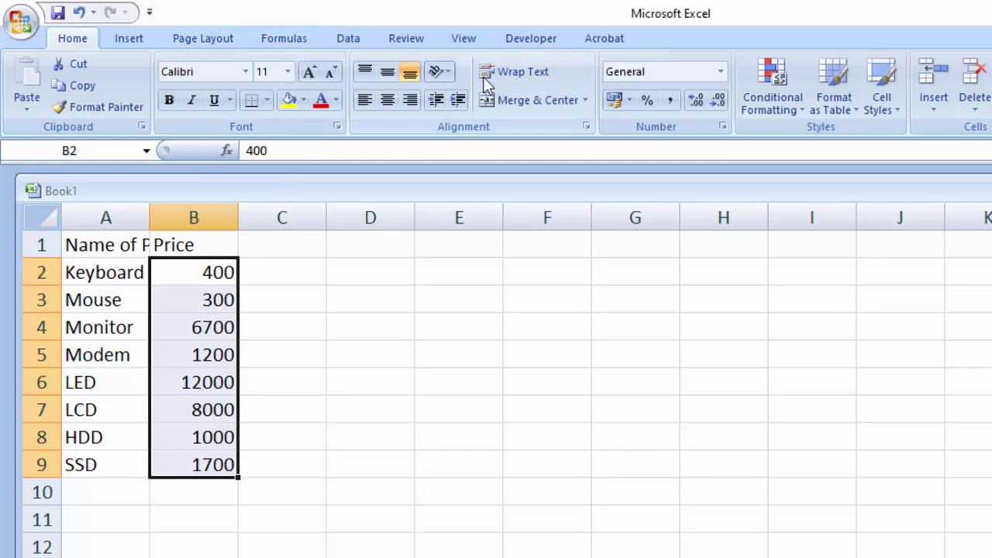
Format the prices as rupee currency and add a Qty header in C1.
left_click(720, 72)
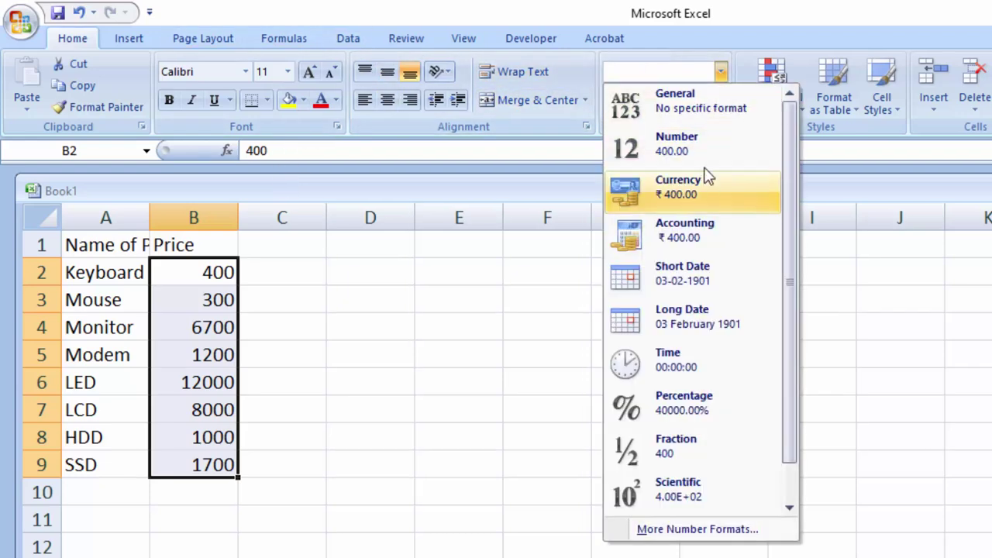
left_click(668, 194)
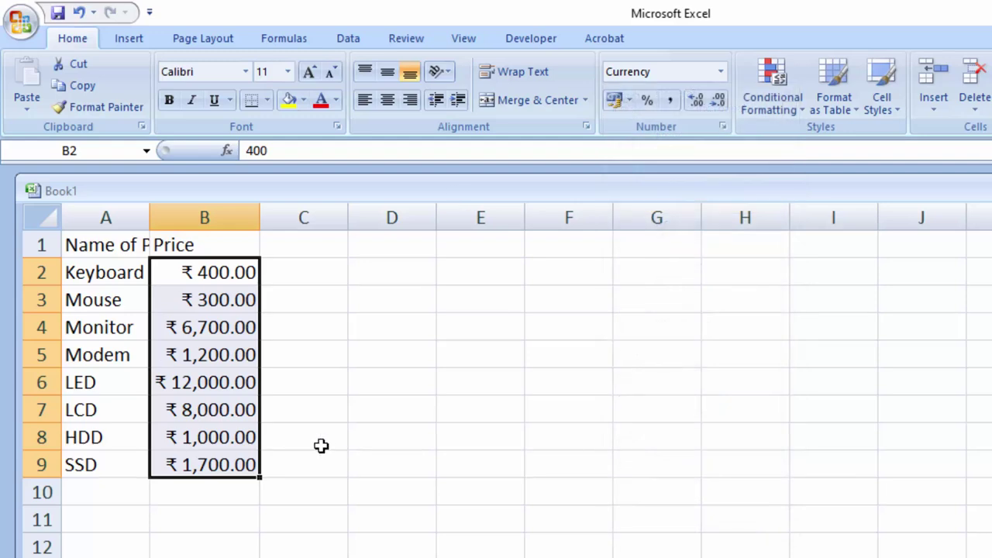
left_click(294, 249)
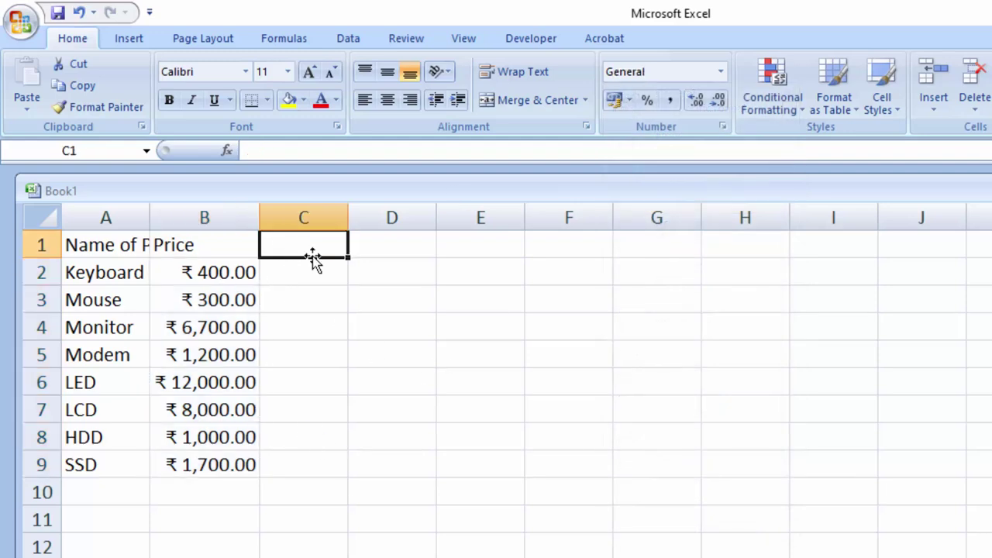
type("Qty")
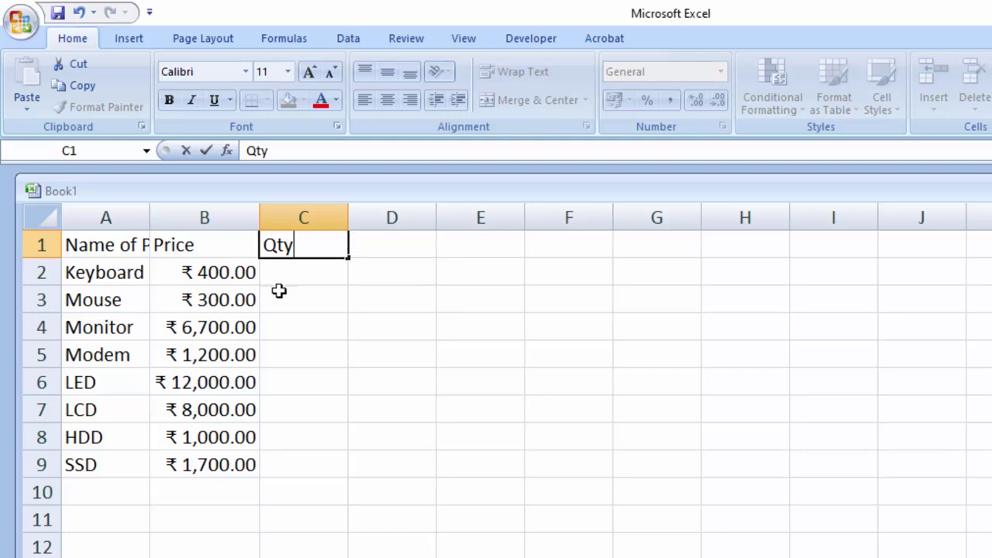
left_click(305, 274)
Enter quantities 6, 7, 4 and 8 for Keyboard, Mouse, Monitor and Modem.
type("6")
key("Return")
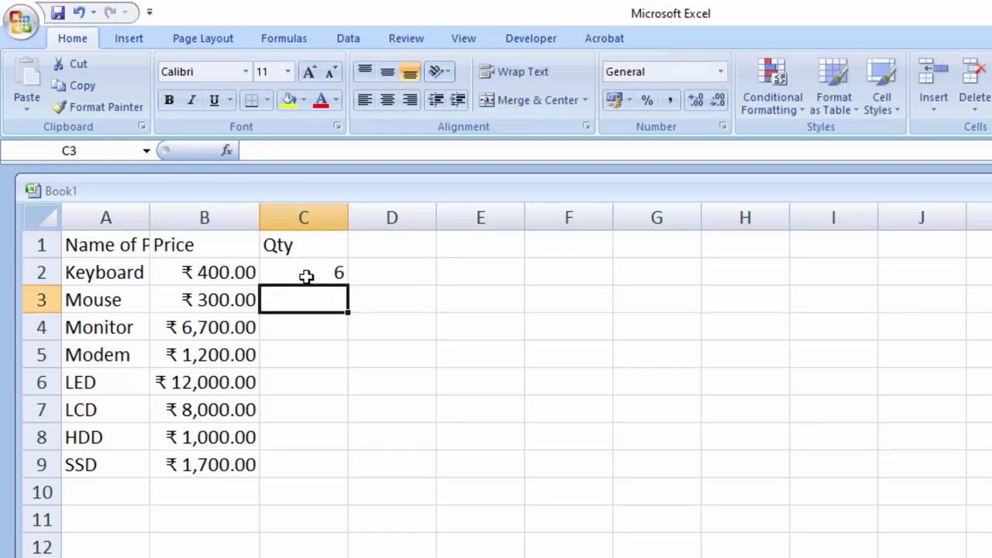
type("7")
key("Return")
type("4")
key("Return")
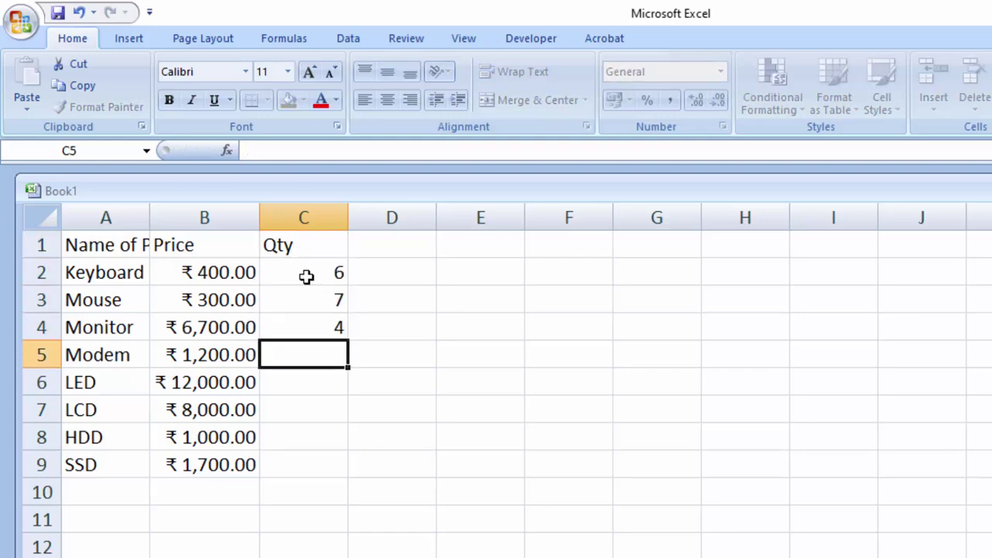
type("8")
key("Return")
Enter quantities 6, 4, 9 and 8 for LED, LCD, HDD and SSD.
type("6")
key("Return")
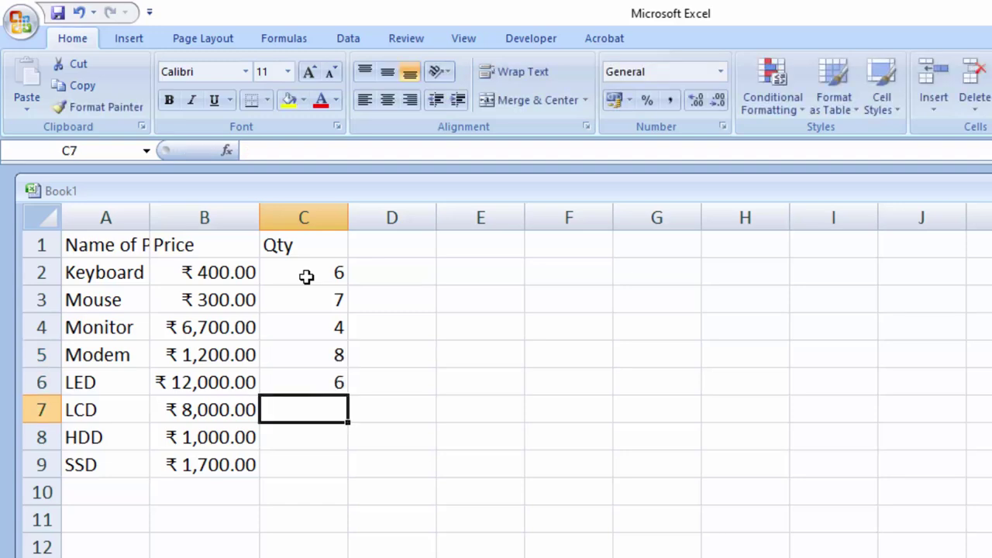
type("4")
key("Return")
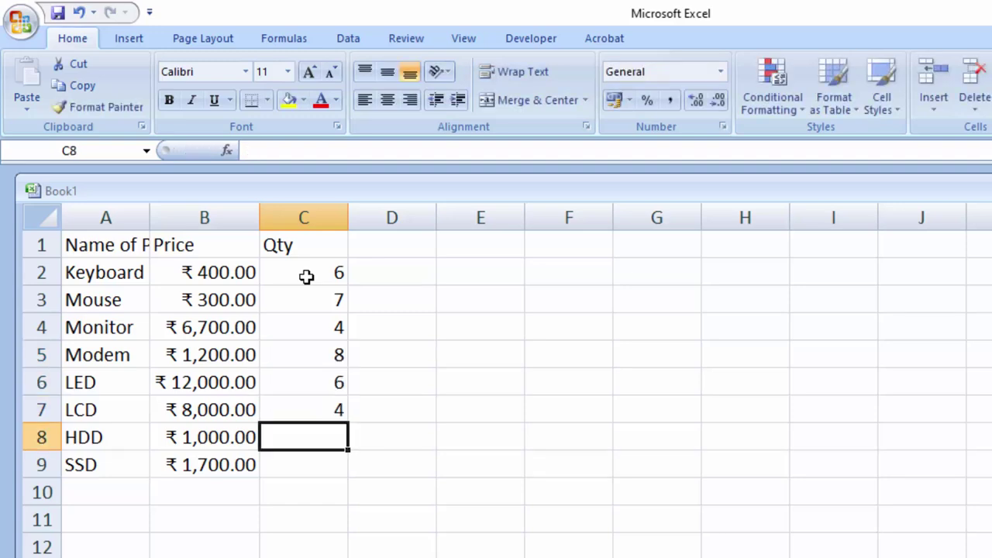
type("9")
key("Return")
type("8")
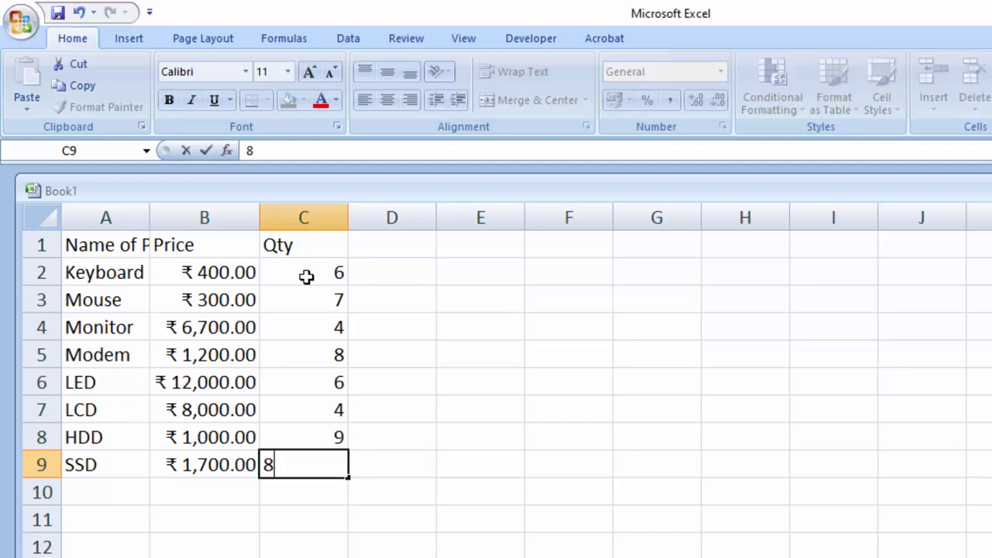
key("Return")
Add a Total_Price heading in D1 and the formula =B2*C2 in D2.
left_click(378, 243)
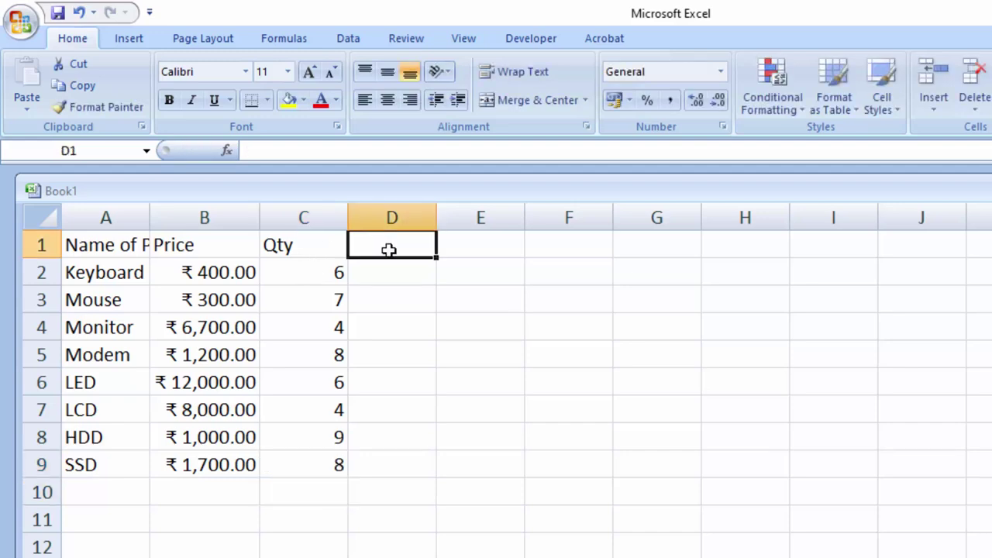
type("To")
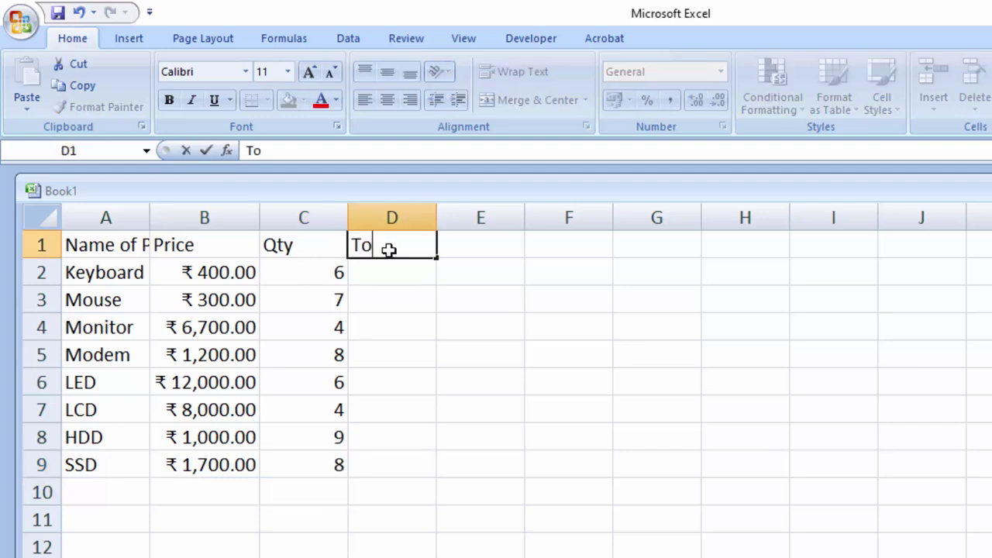
type("tal_P")
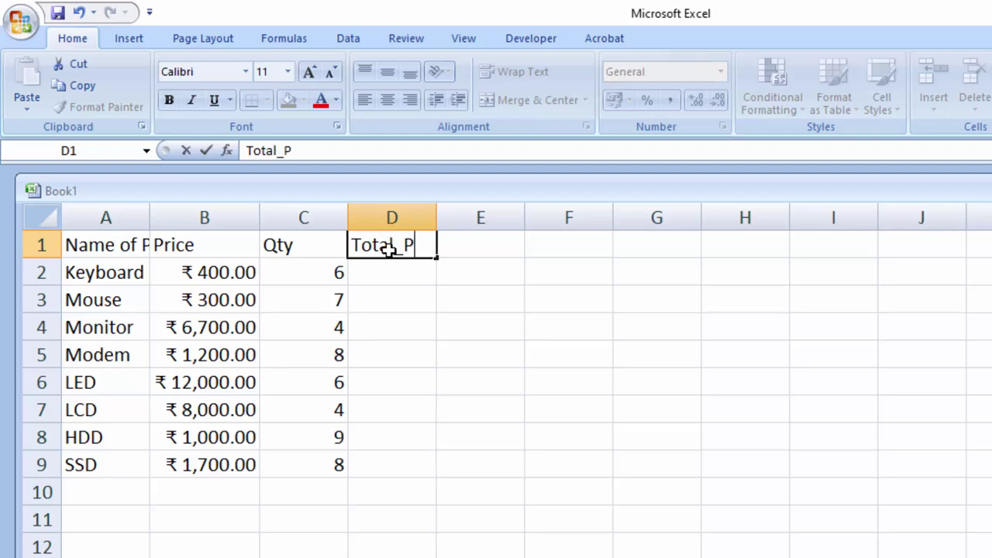
type("rice")
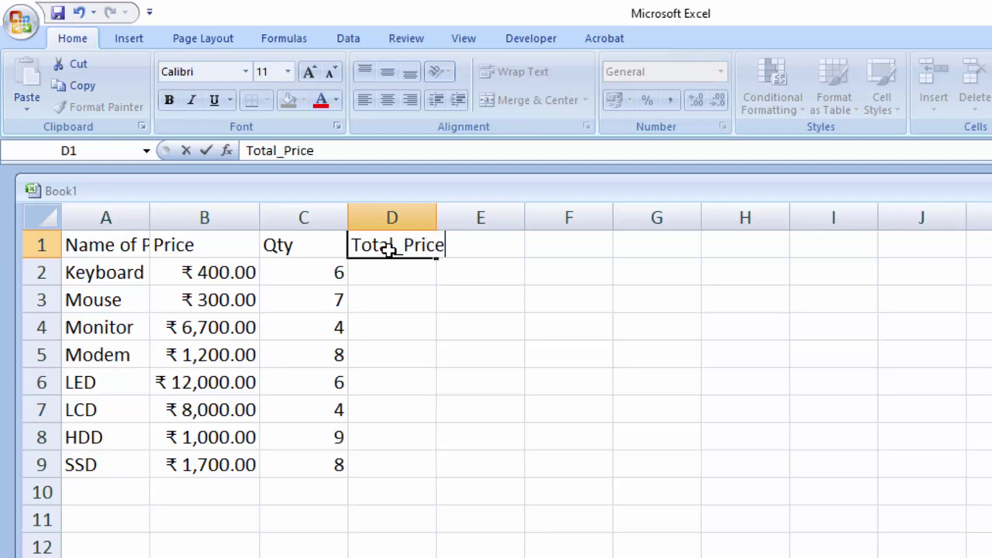
left_click(418, 281)
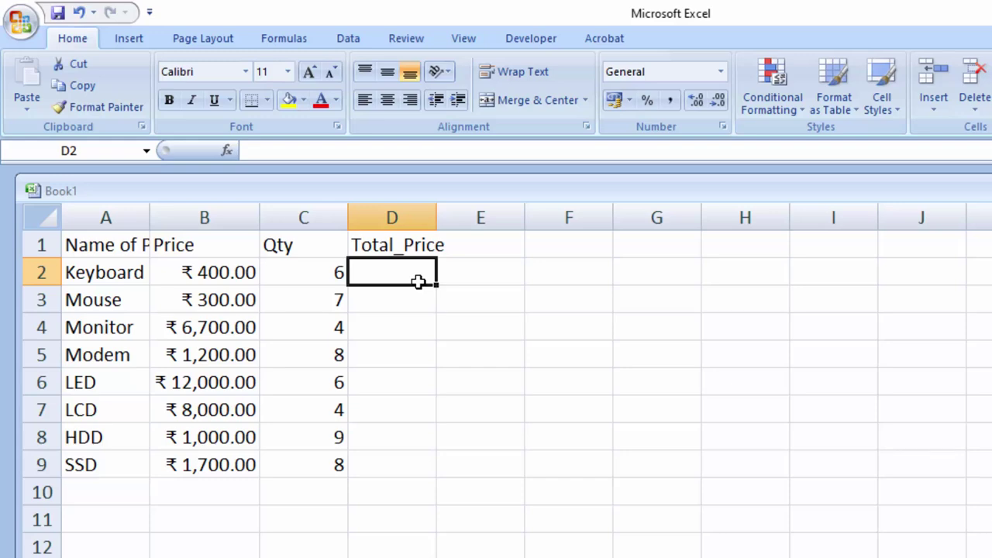
type("=")
left_click(207, 272)
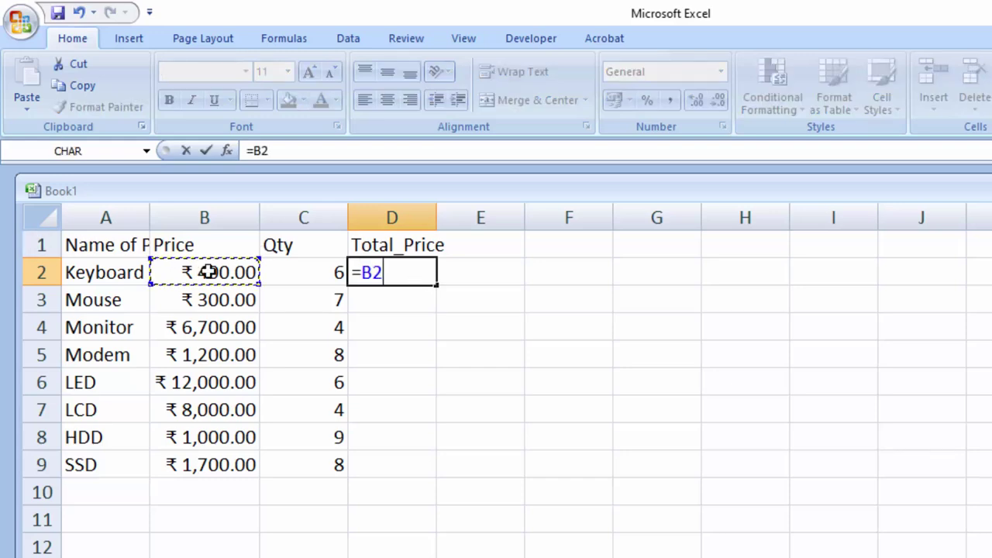
type("*")
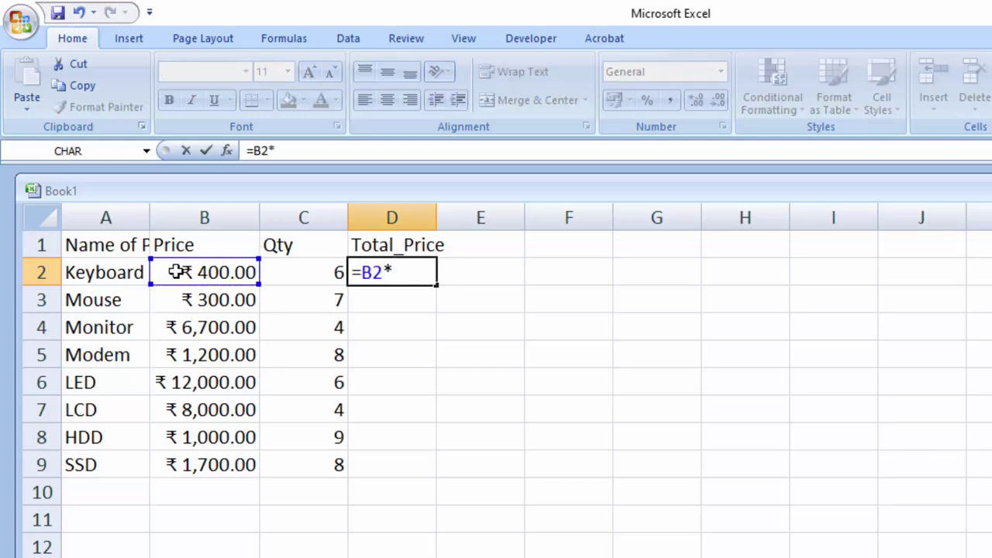
left_click(271, 272)
key("Return")
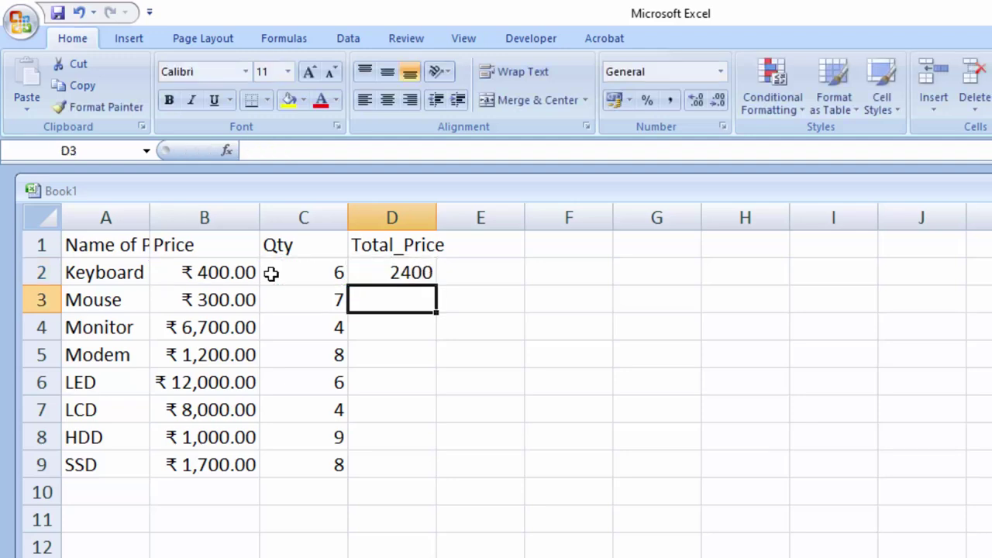
Copy the =B2*C2 formula down to D9 for every product.
left_click(392, 269)
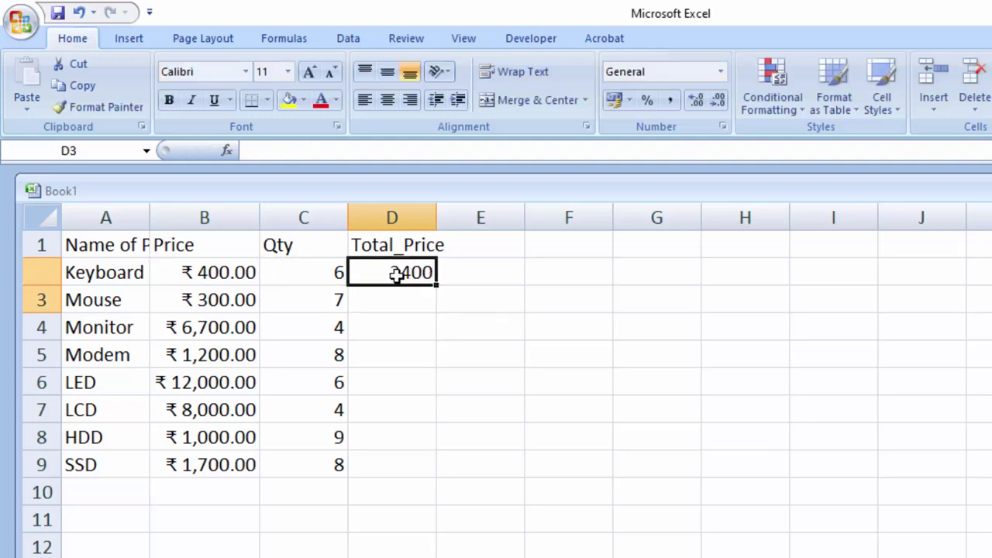
double_click(437, 285)
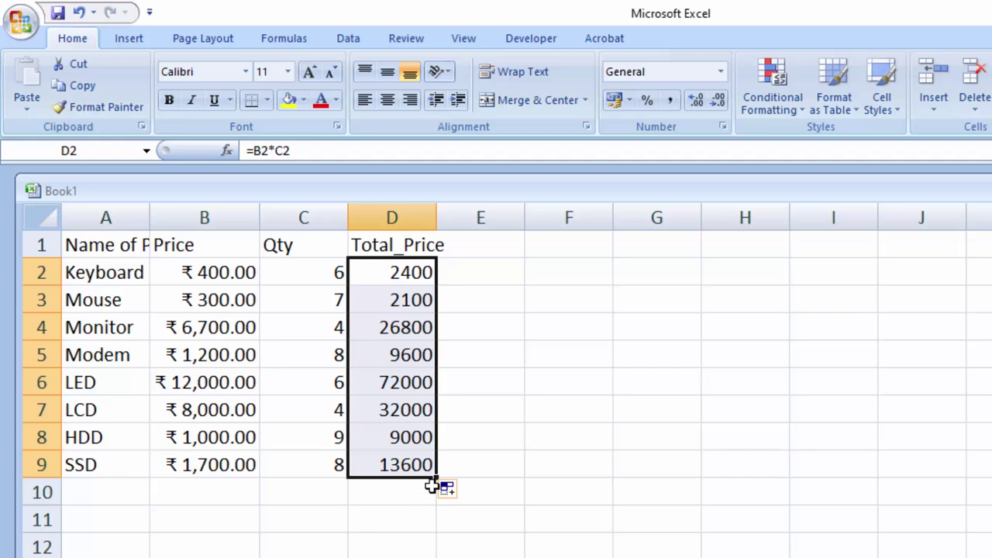
left_click(463, 244)
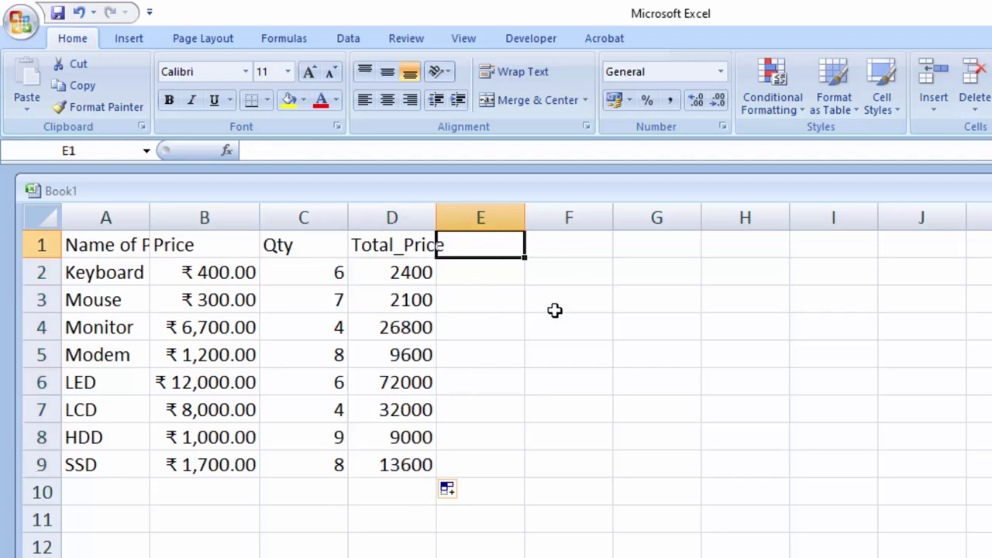
Add a Tax heading in E1, then delete it again.
type("Tax")
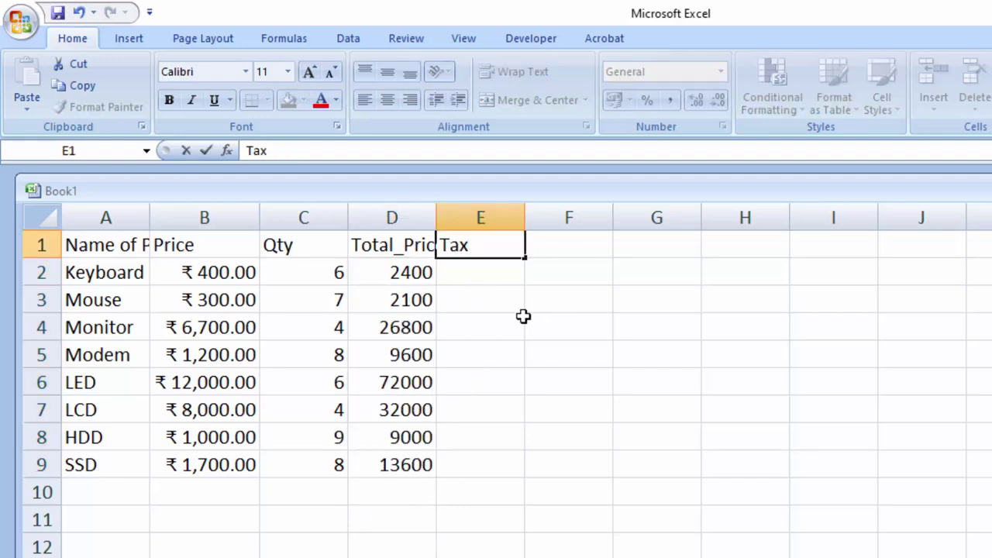
left_click(509, 267)
mouse_move(509, 267)
left_mouse_down()
mouse_move(490, 360)
mouse_move(498, 460)
left_mouse_up()
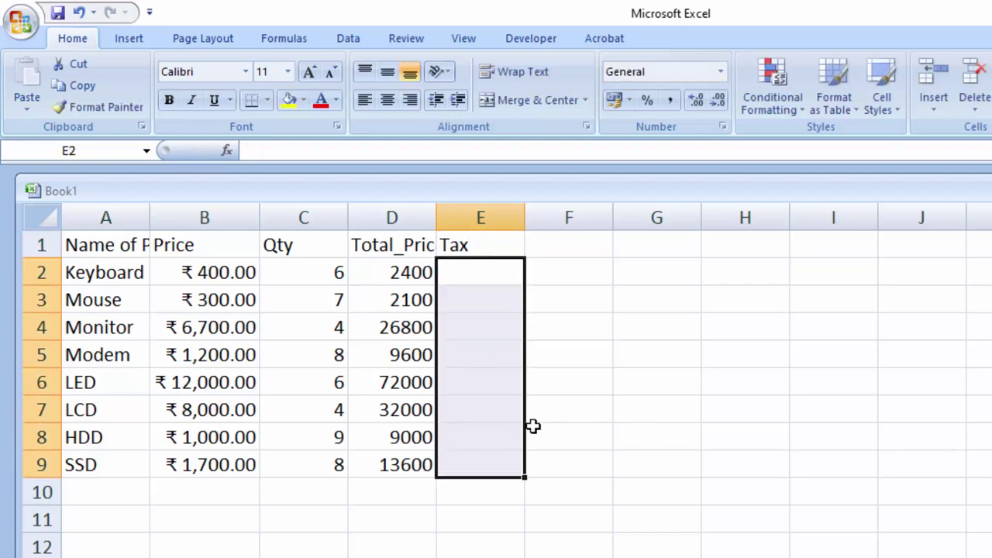
left_click(484, 269)
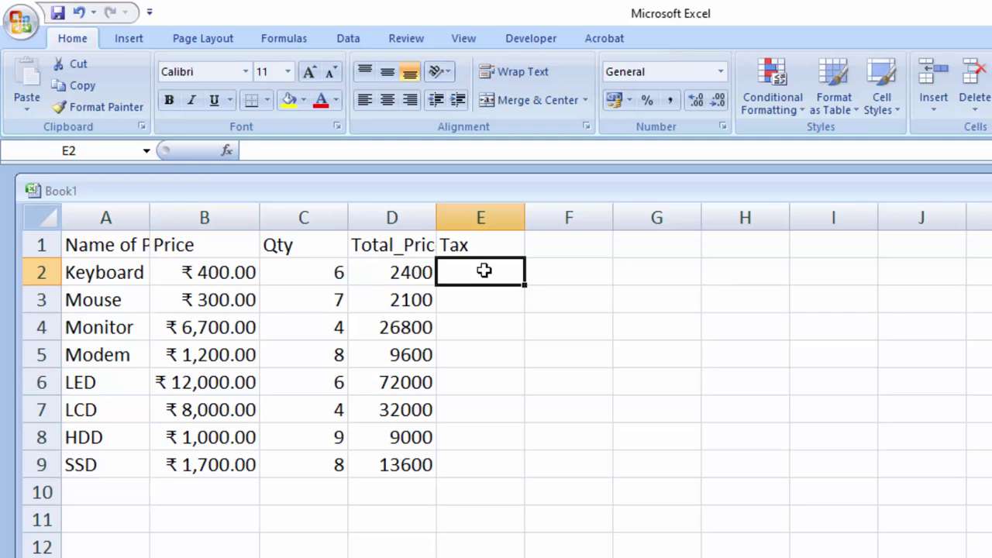
left_click(476, 245)
key("Delete")
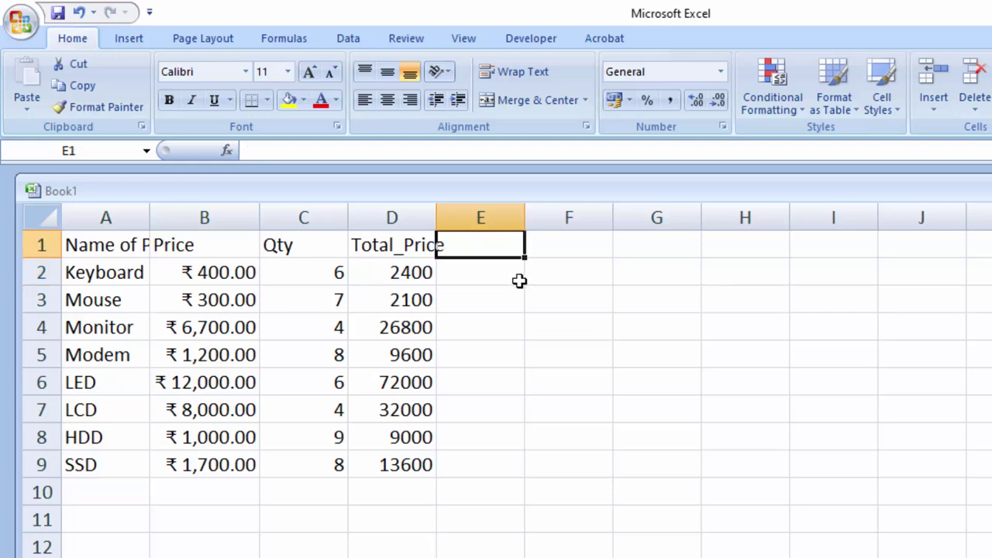
Select the table A1:D9 and apply All Borders.
left_click(233, 382)
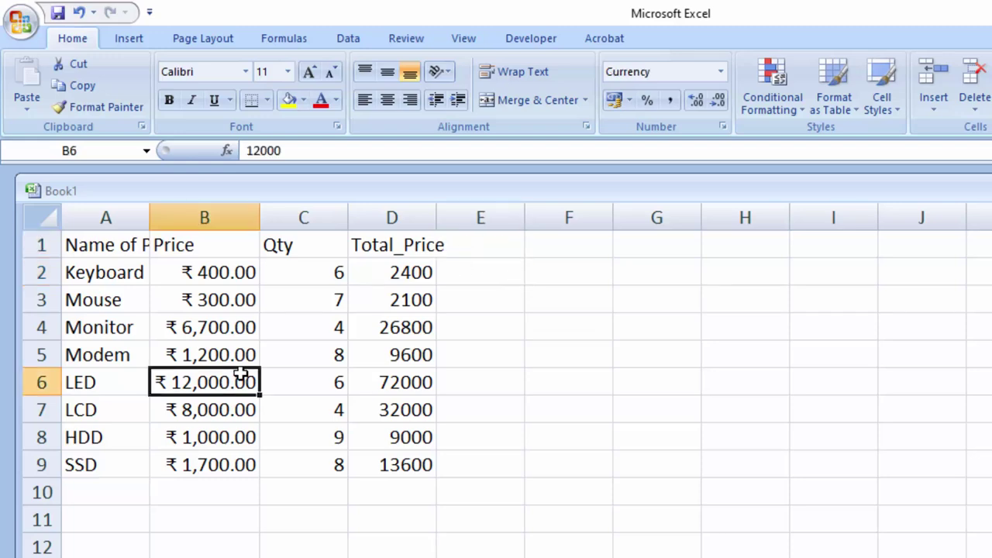
key("ctrl+a")
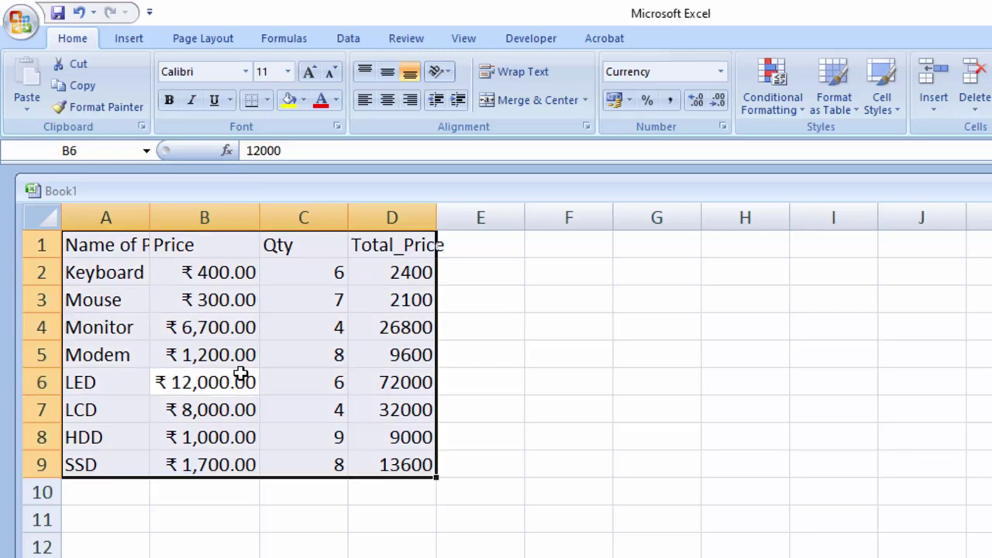
key("alt")
key("h")
key("b")
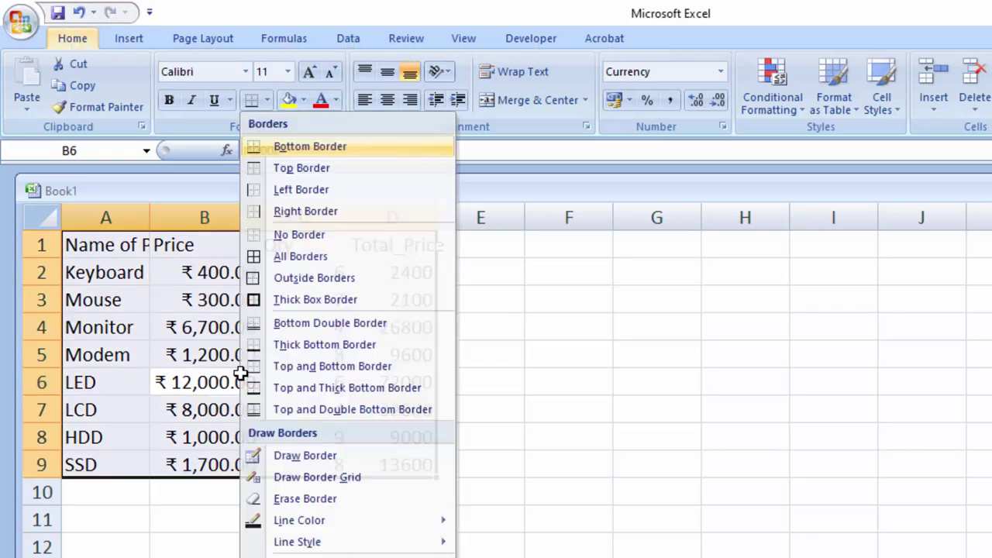
key("a")
AutoFit the width of columns A–D to their contents.
key("alt")
key("h")
key("o")
key("i")
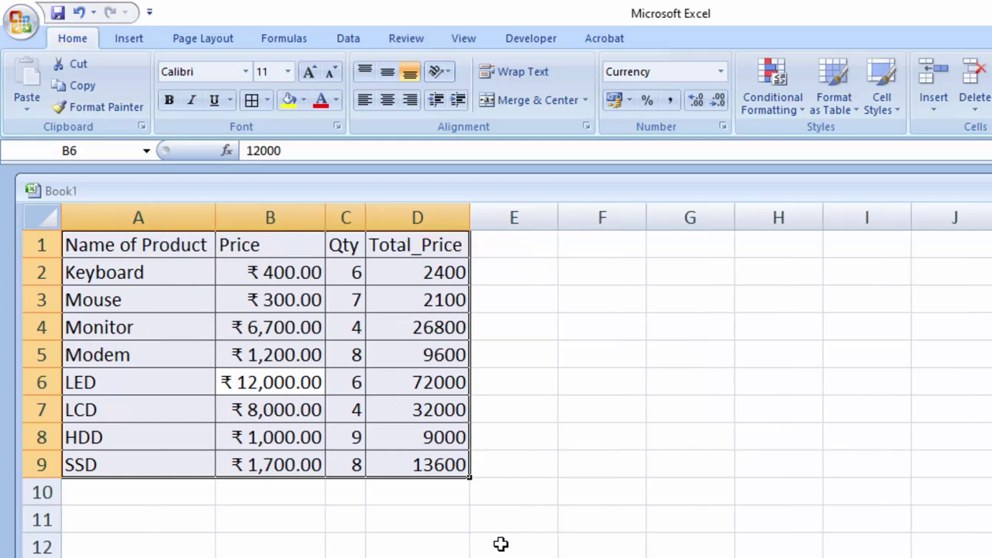
left_click(285, 355)
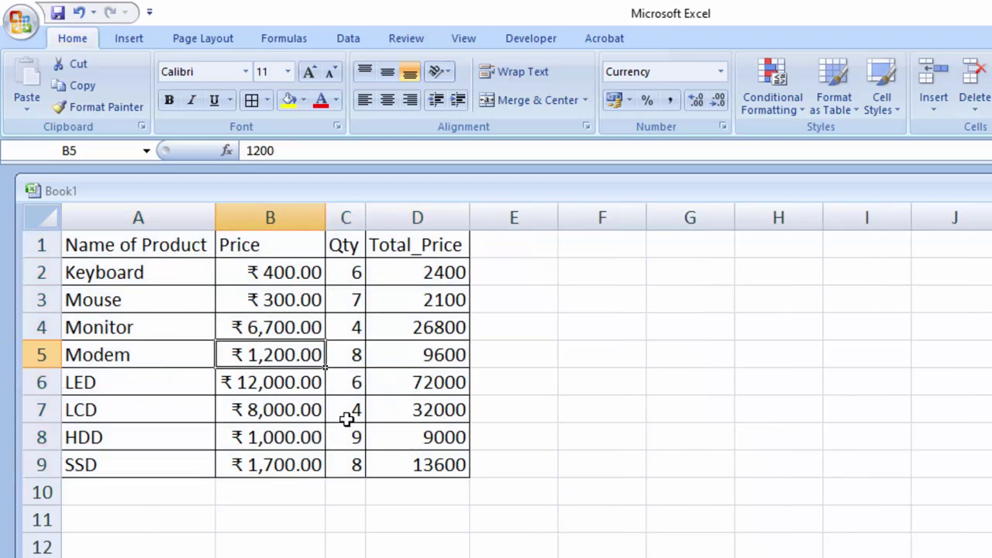
left_click(126, 40)
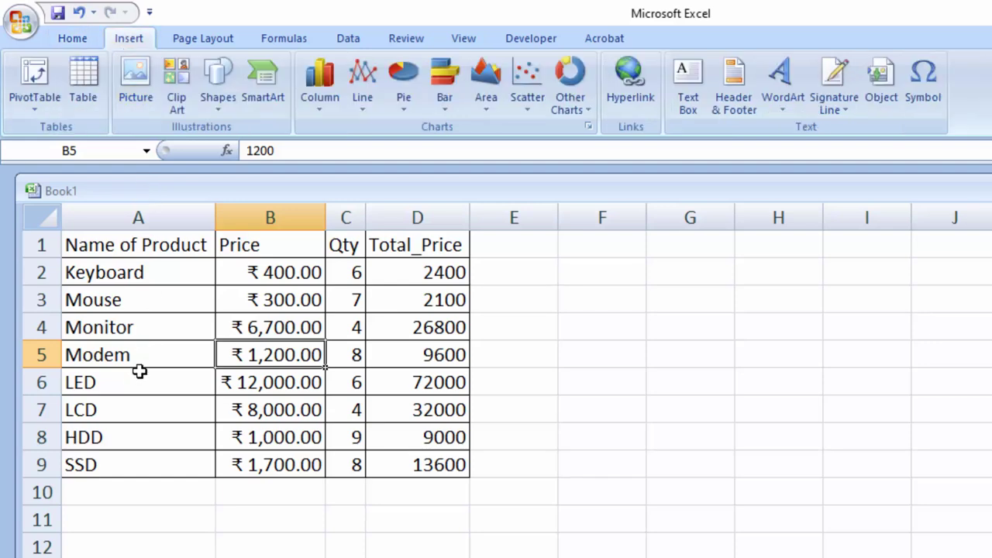
Create a PivotTable from Sheet1!$A$1:$D$9 on a new worksheet.
left_click(36, 107)
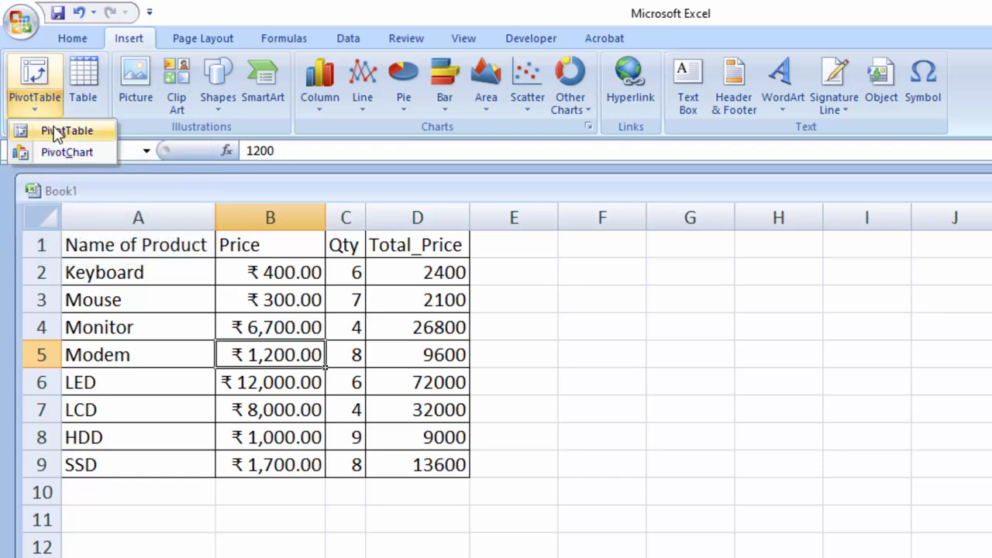
left_click(58, 133)
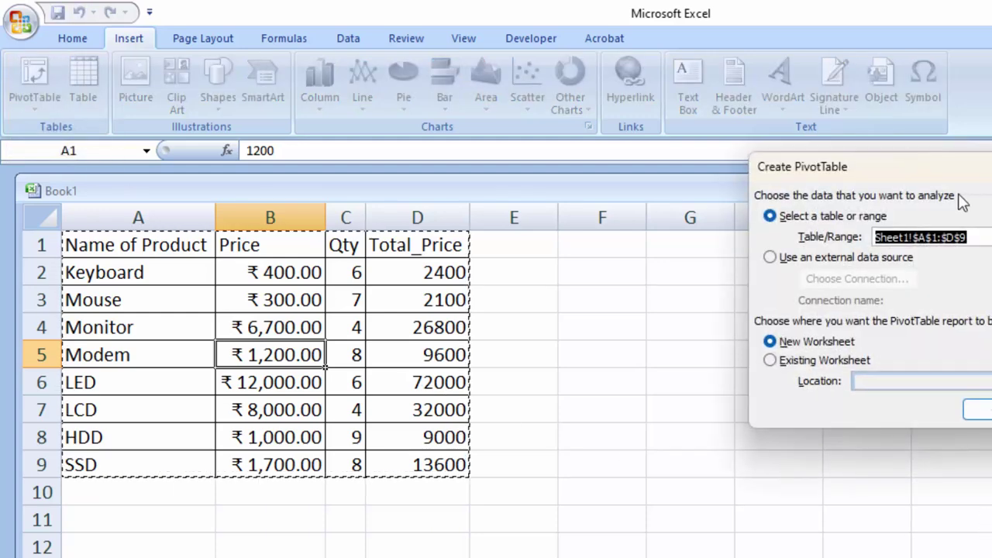
left_click_drag(925, 174, 690, 206)
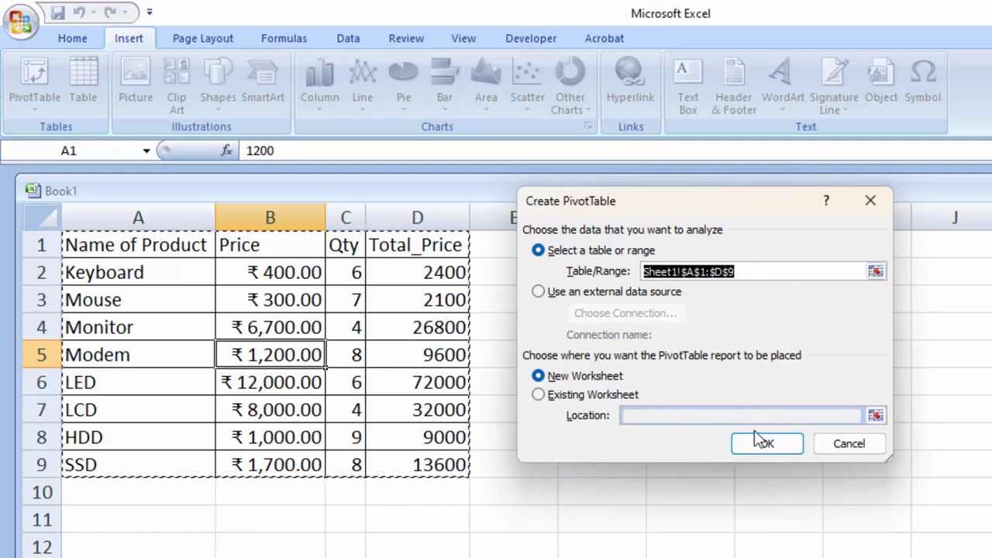
left_click(542, 396)
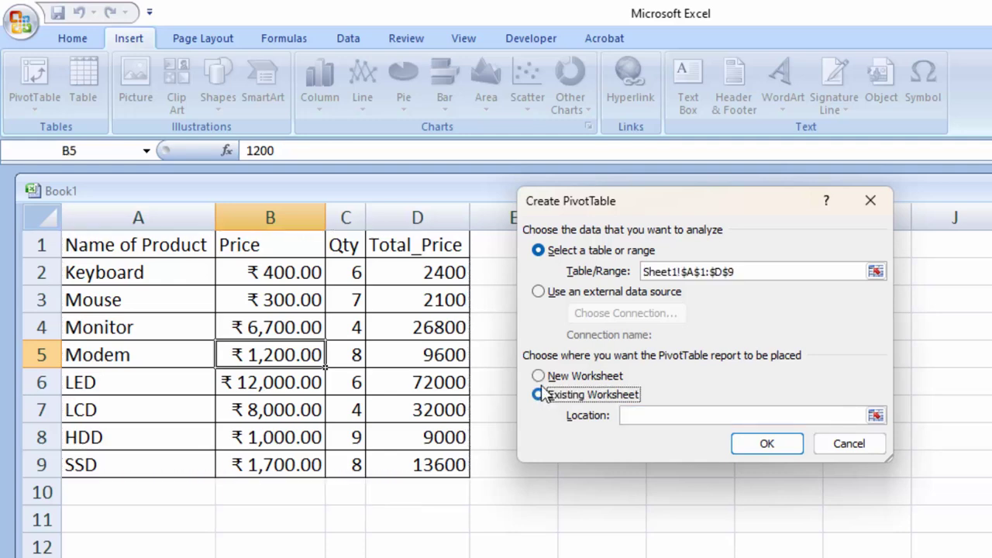
left_click(538, 377)
left_click(783, 447)
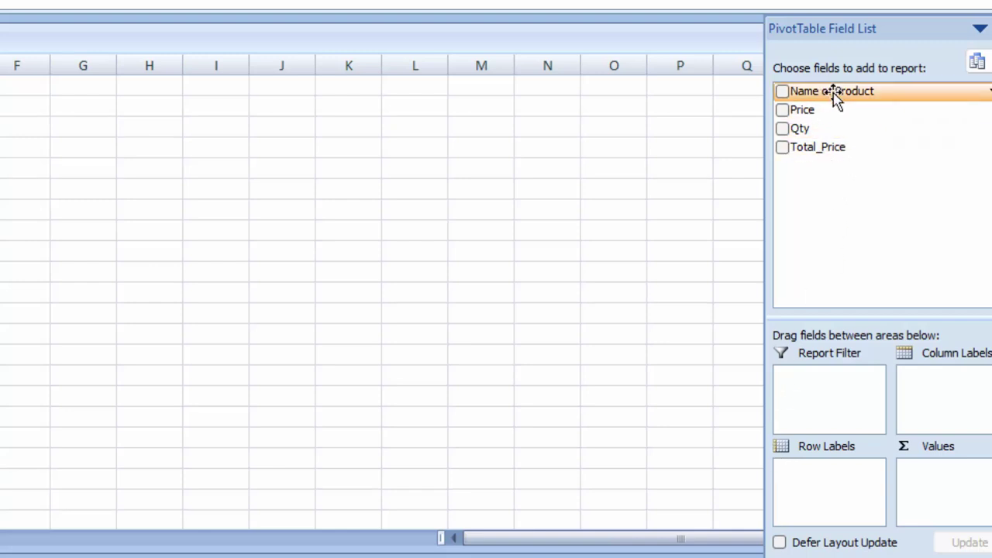
Use Name of Product as report filter, sum Price, and filter to Keyboard.
mouse_move(830, 95)
left_mouse_down()
mouse_move(847, 399)
mouse_move(841, 390)
left_mouse_up()
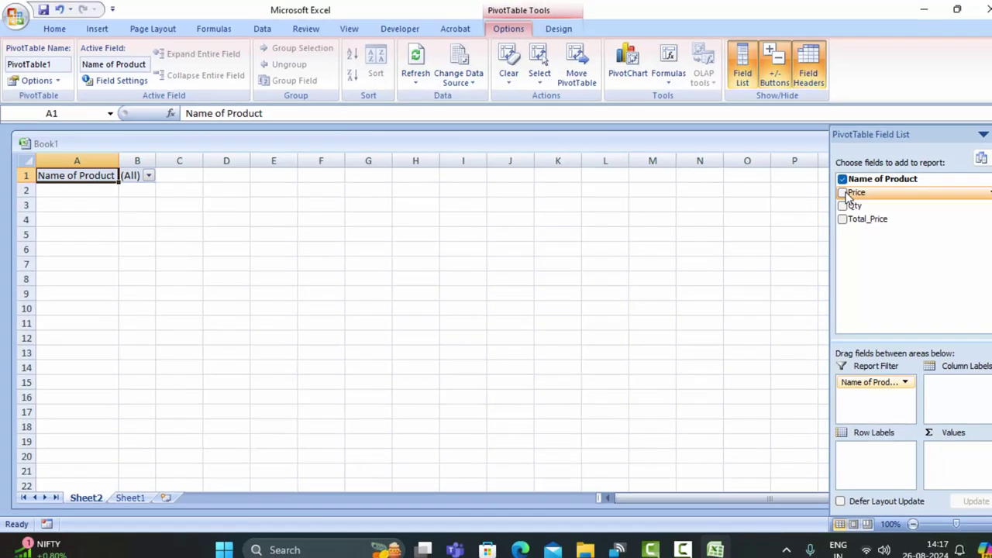
left_click(843, 193)
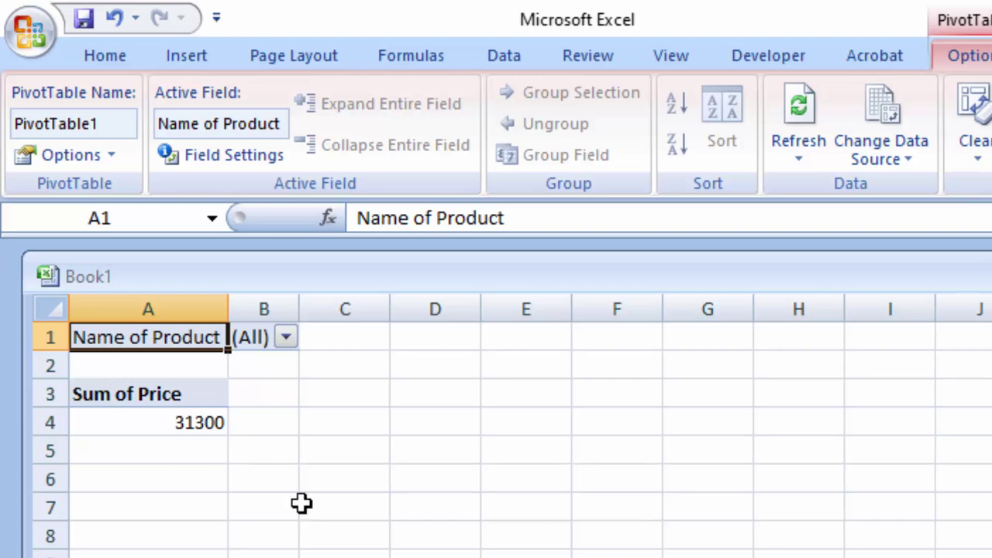
left_click(288, 336)
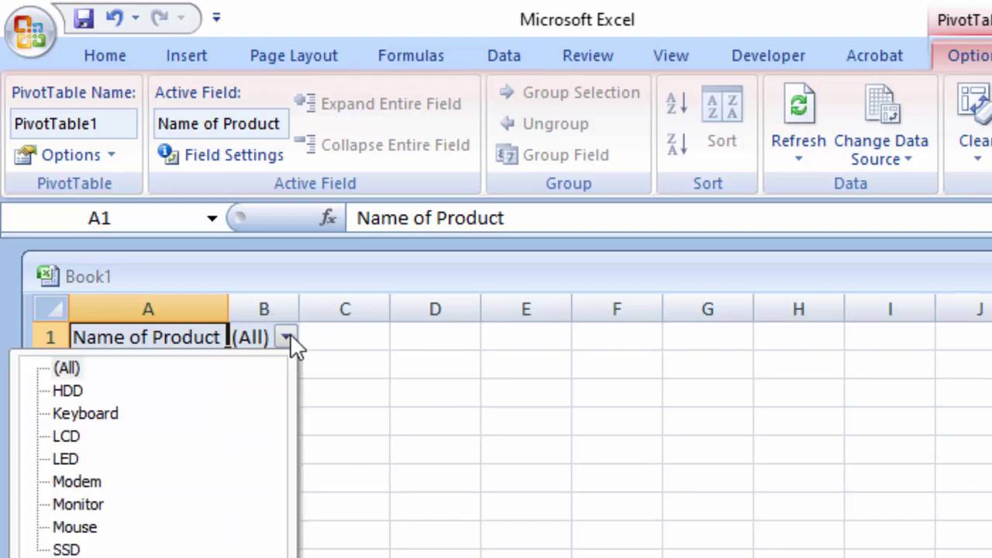
left_click(108, 416)
left_click(96, 549)
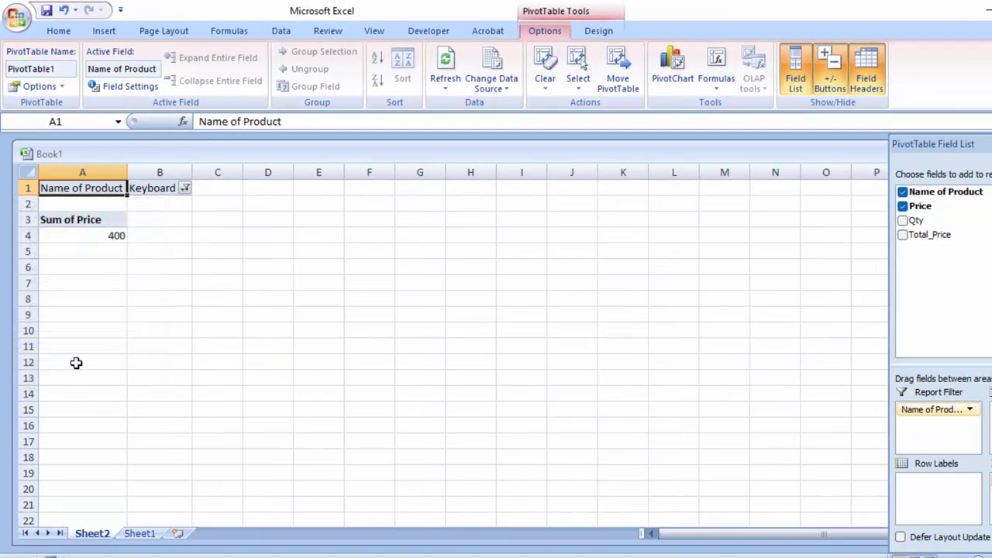
left_click(155, 261)
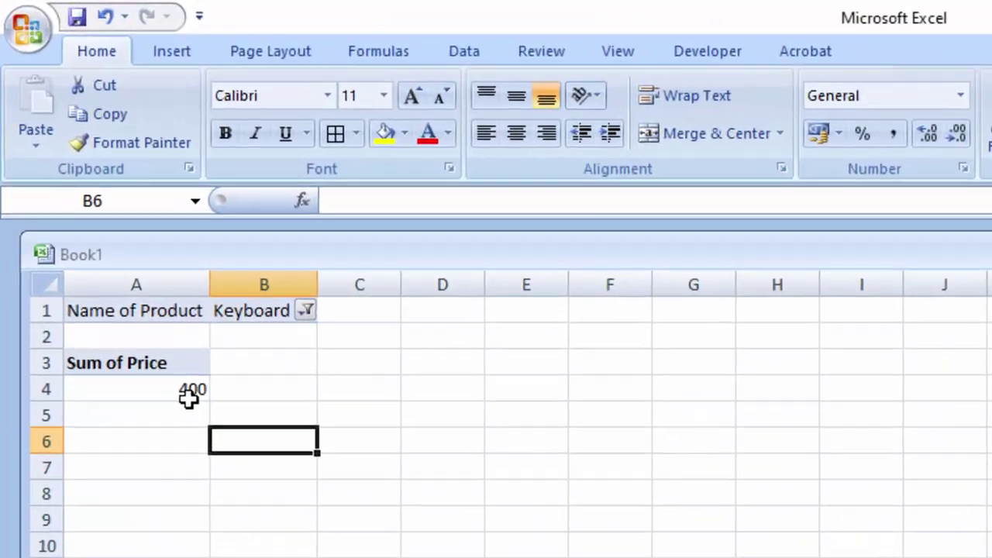
left_click(111, 238)
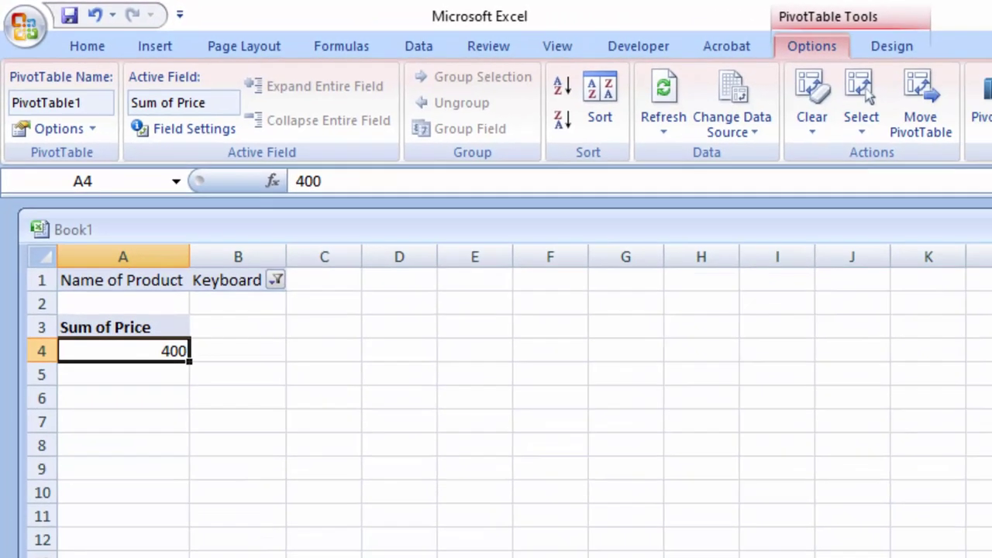
Add Qty and Total_Price to the pivot values.
left_click(729, 66)
left_click(828, 203)
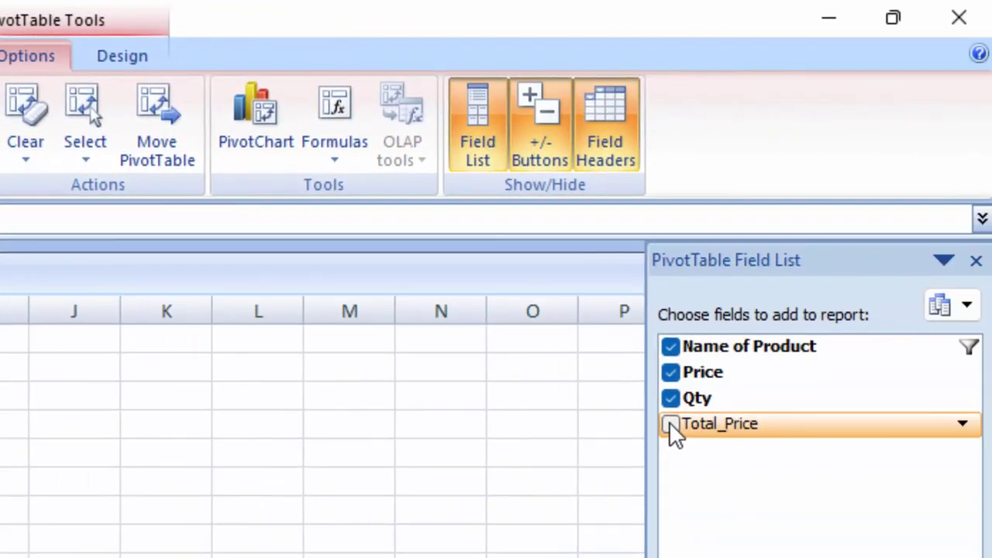
left_click(936, 429)
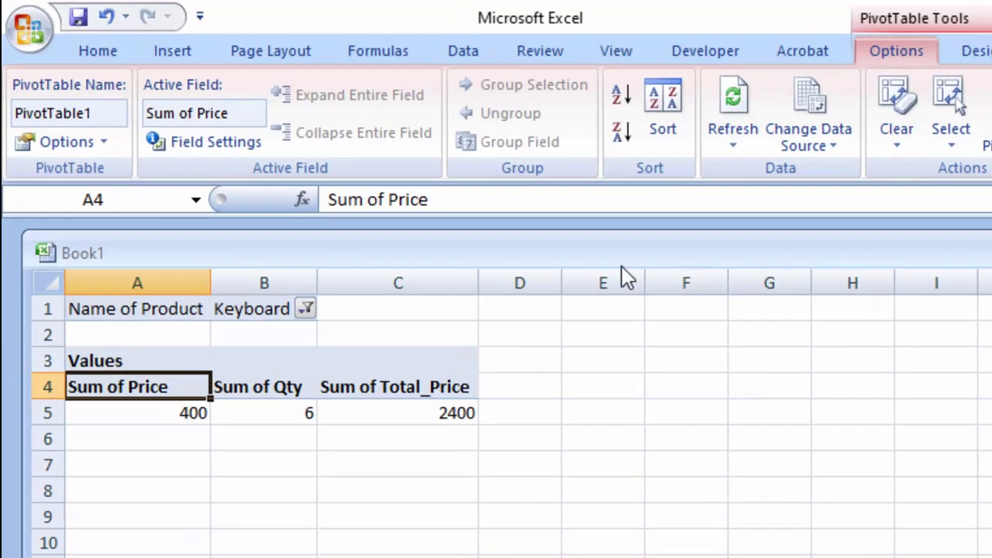
Filter the pivot to HDD and check Price 1000, Qty 9, Total_Price 9000.
left_click(301, 311)
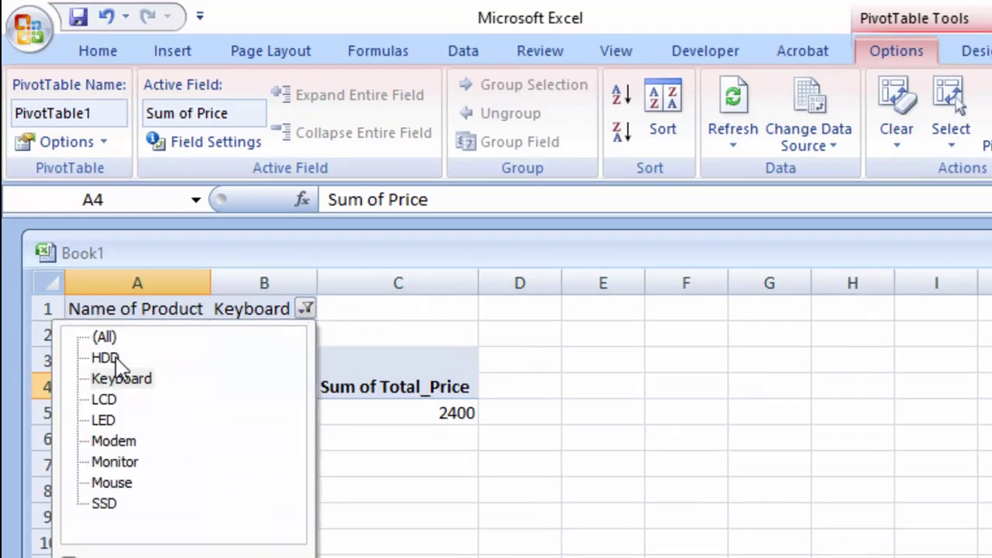
left_click(108, 358)
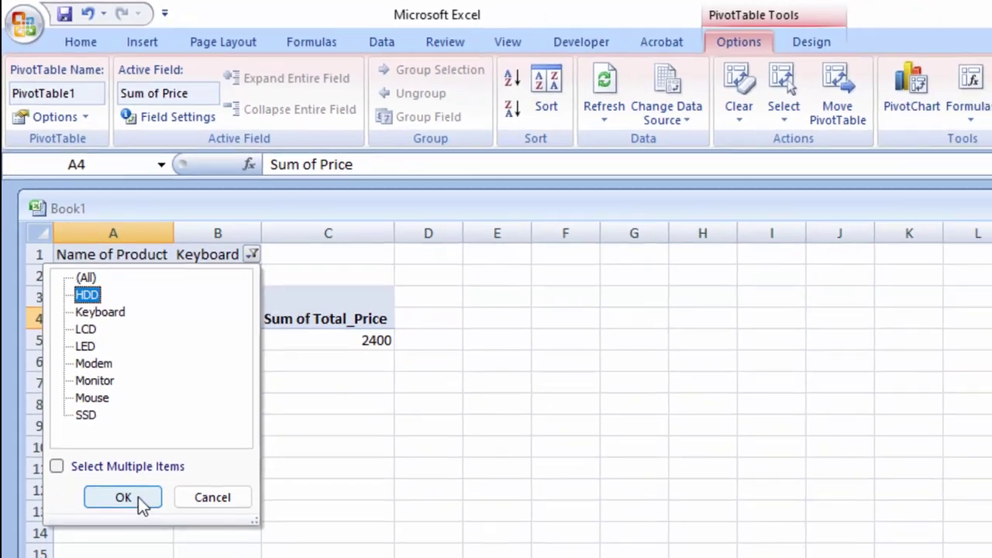
left_click(138, 496)
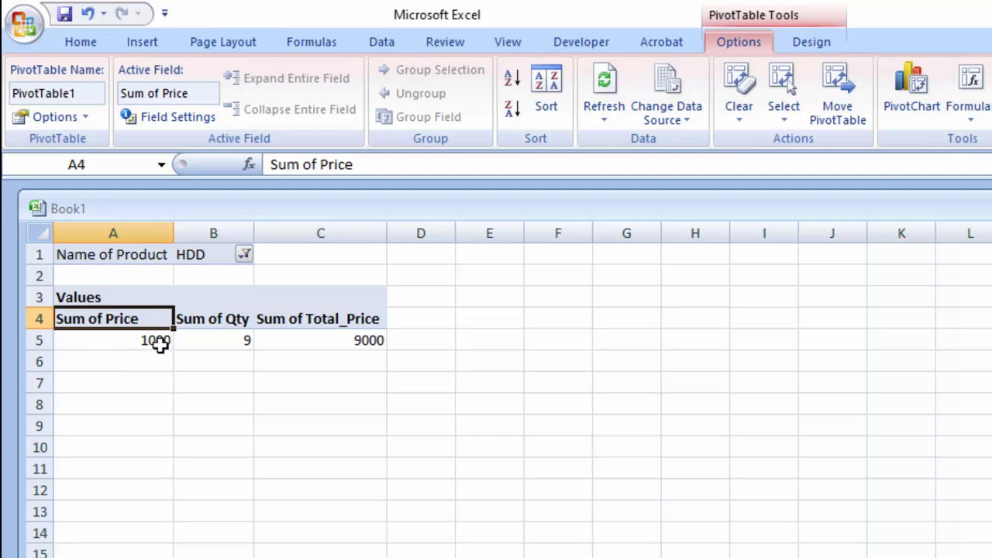
left_click(158, 342)
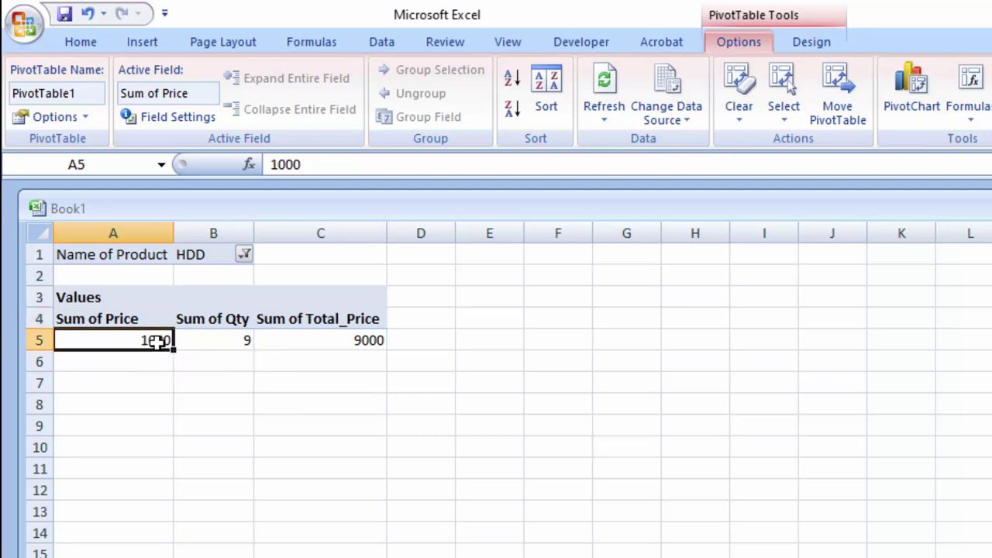
left_click(205, 341)
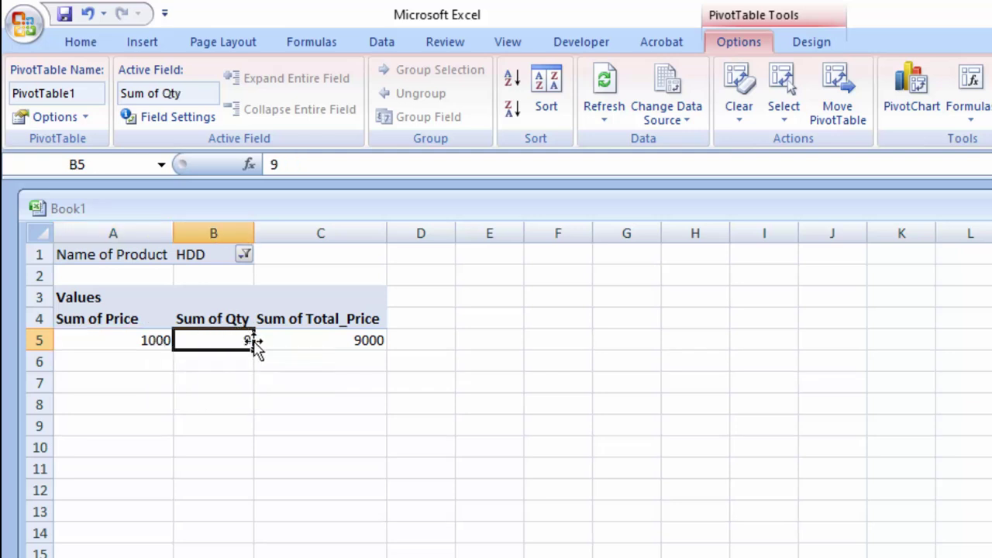
left_click(306, 338)
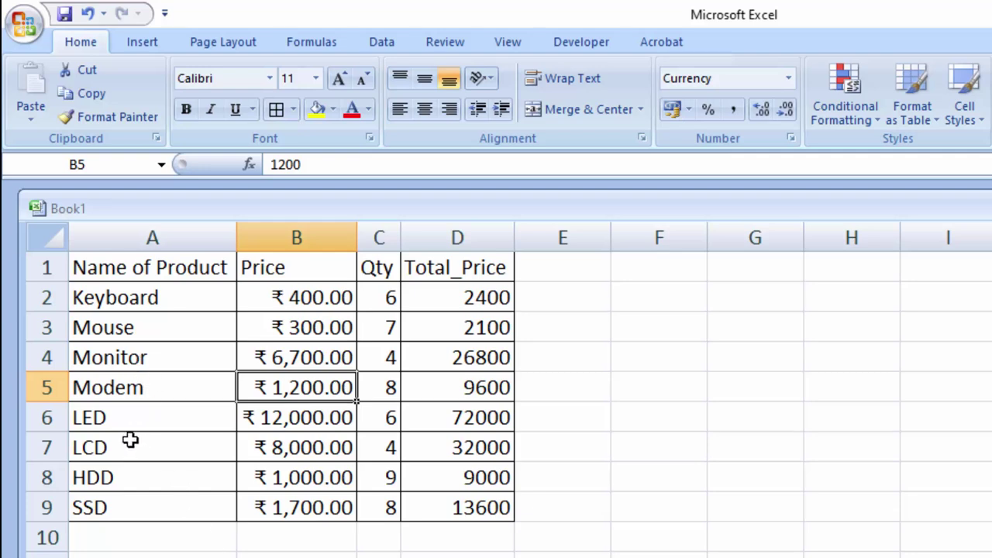
Highlight the HDD row A8:D8 in yellow and return to the Sheet2 pivot.
left_click_drag(117, 477, 429, 481)
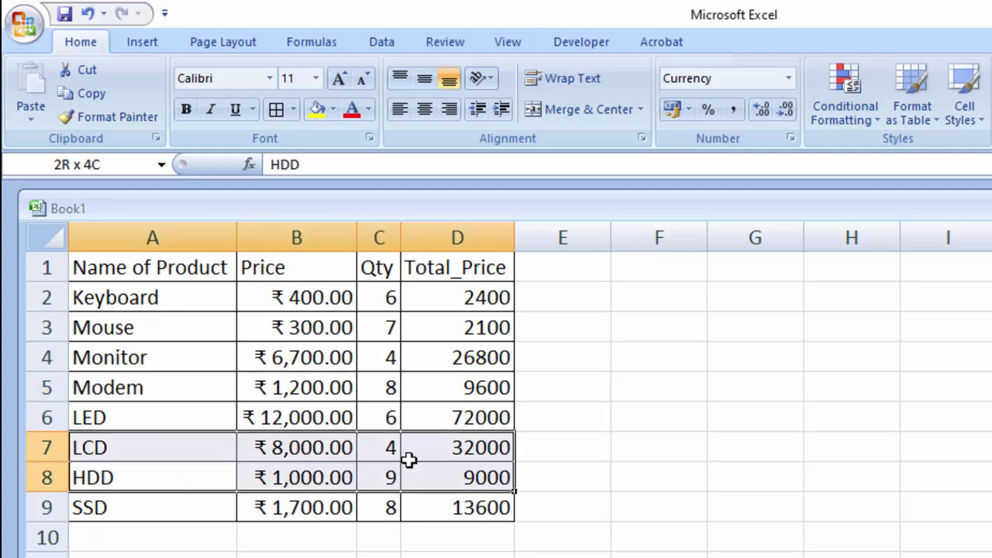
left_click(319, 114)
left_click(472, 477)
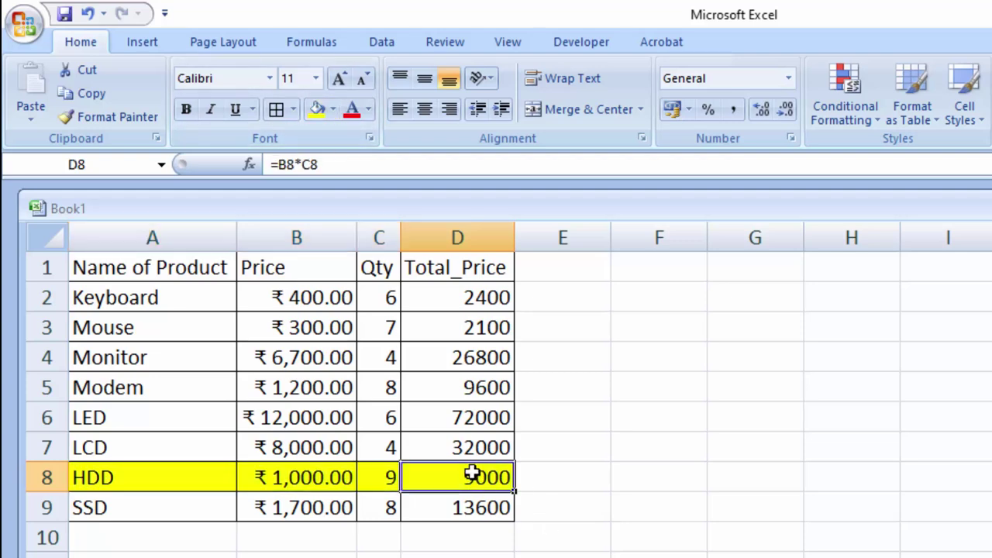
left_click(309, 475)
left_click(373, 480)
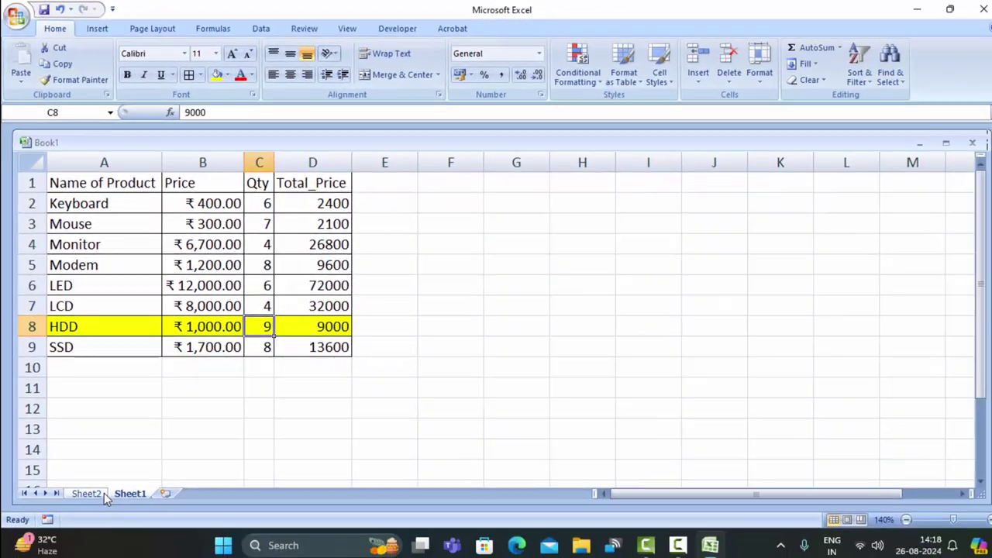
left_click(103, 492)
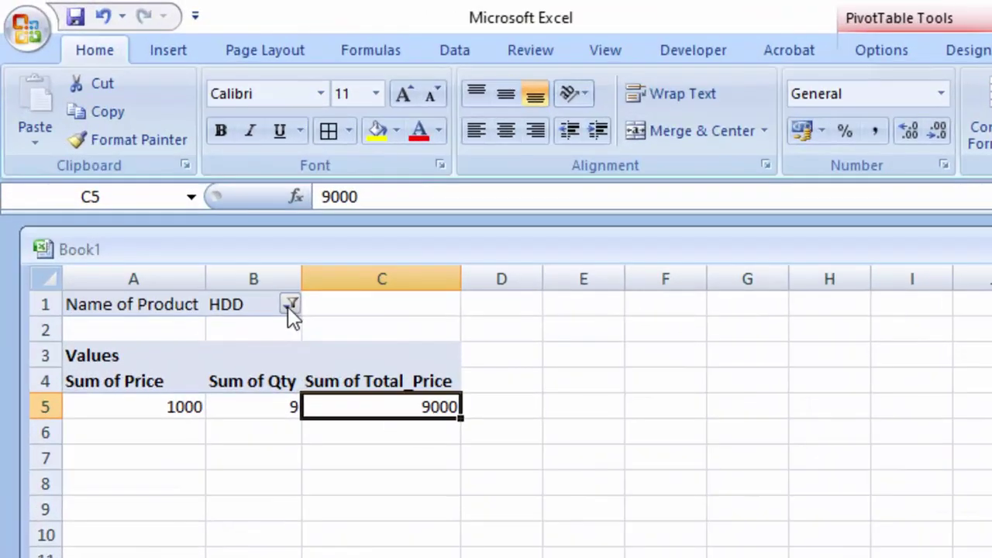
Set the pivot's product filter to SSD and check Price 1700 and Qty 8.
left_click(289, 306)
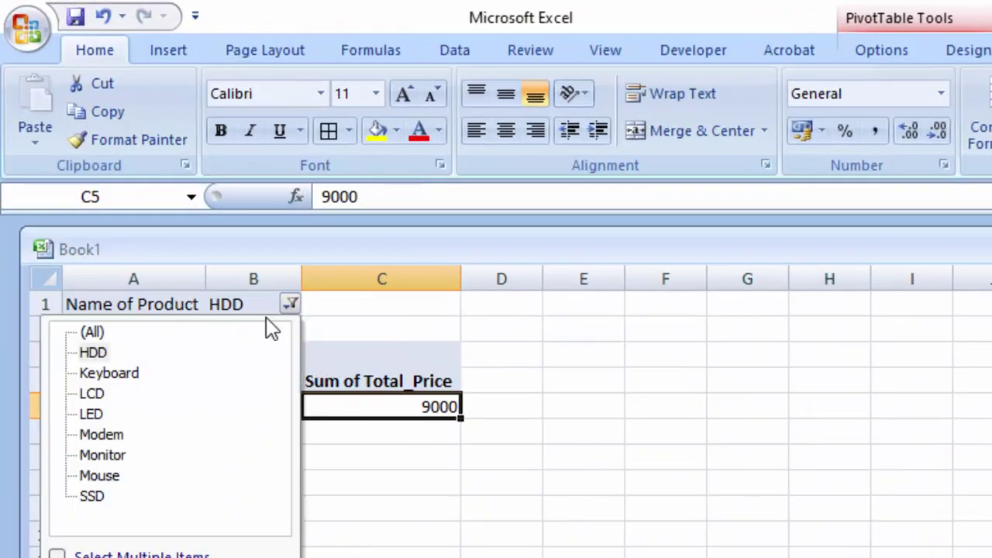
left_click(97, 496)
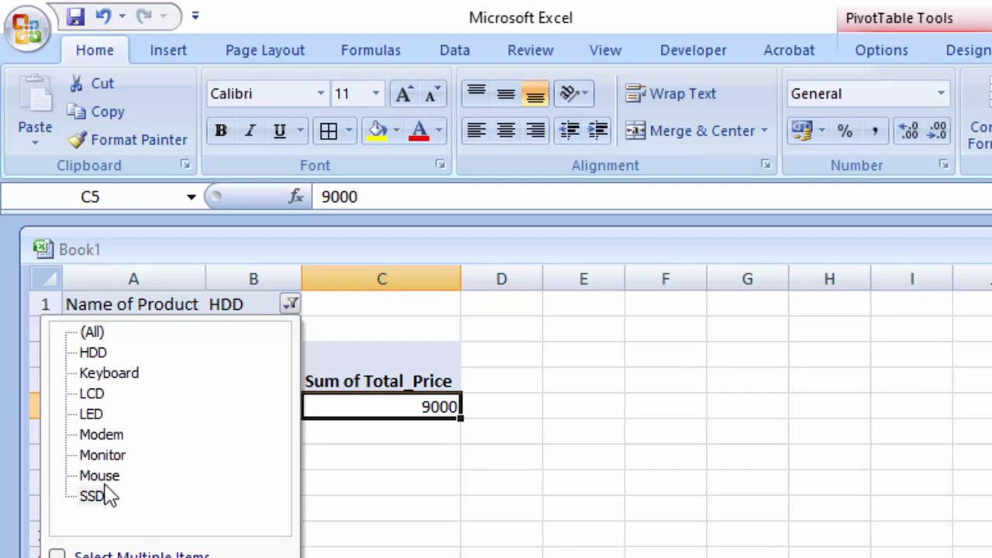
left_click(102, 497)
key("Return")
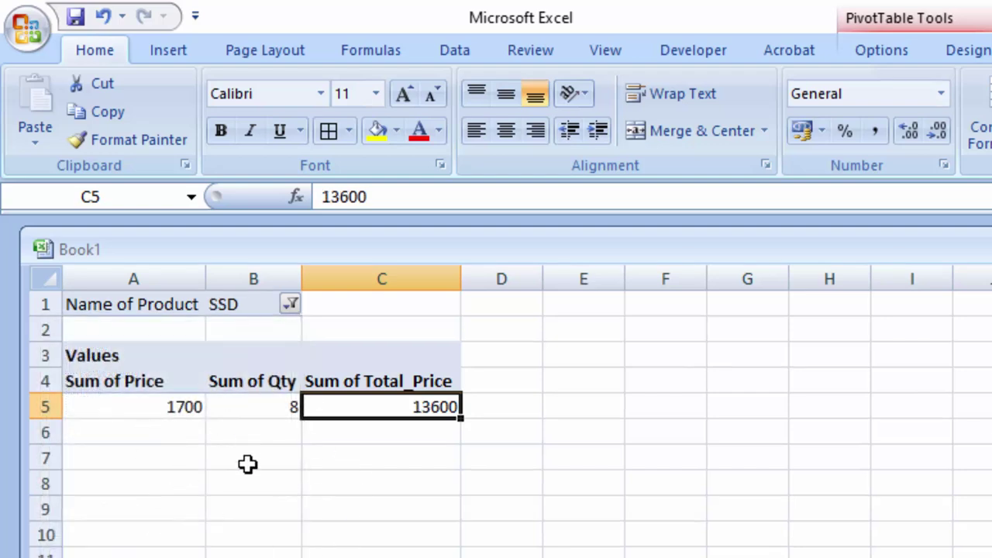
left_click(177, 417)
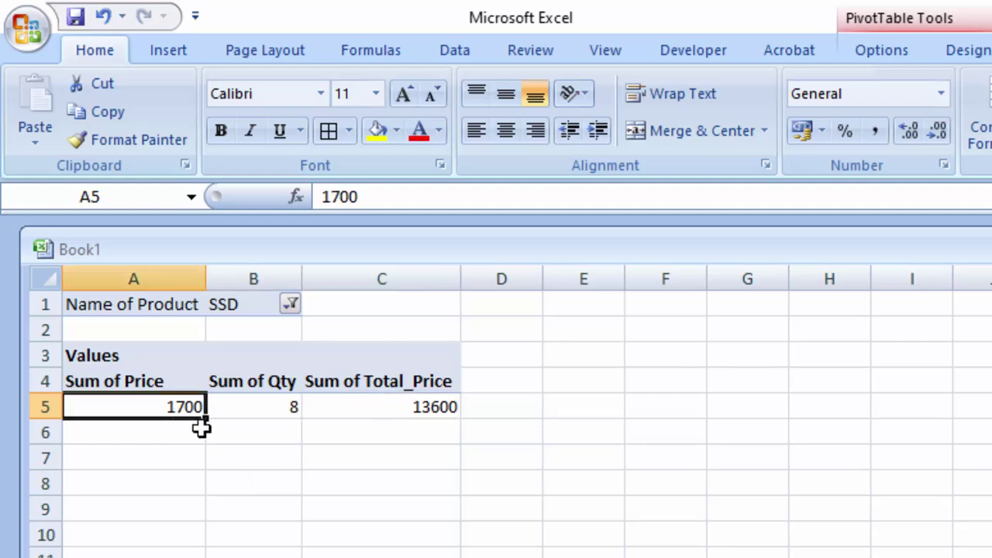
left_click(257, 407)
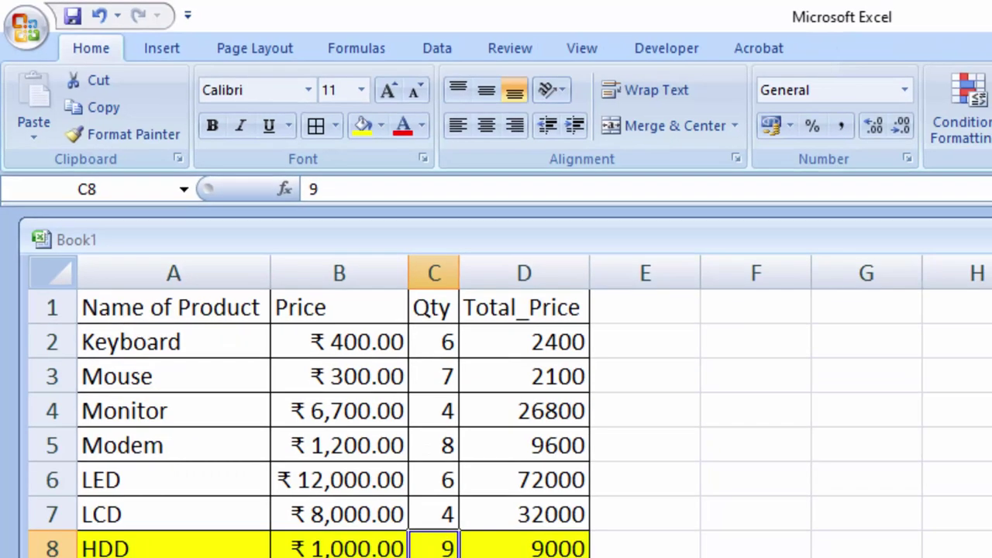
Fill the SSD row A9:D9 with light orange, then return to the Sheet2 PivotTable.
left_click_drag(78, 372, 353, 374)
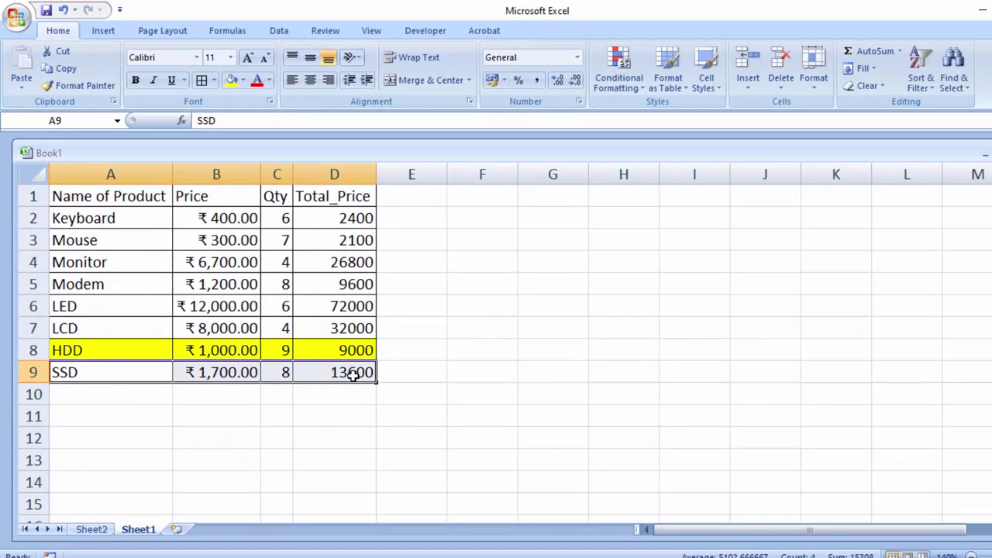
left_click(243, 80)
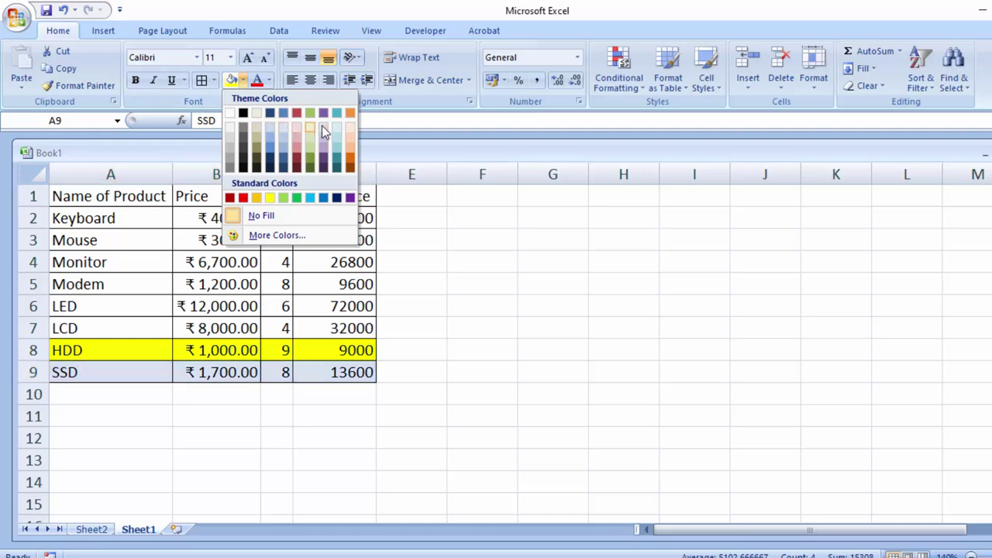
left_click(351, 132)
left_click(316, 442)
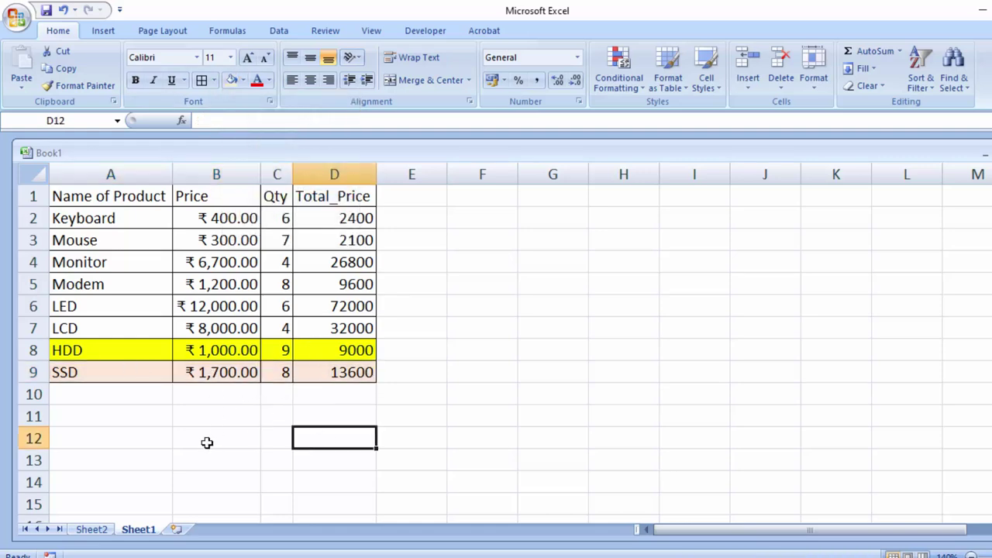
left_click(92, 530)
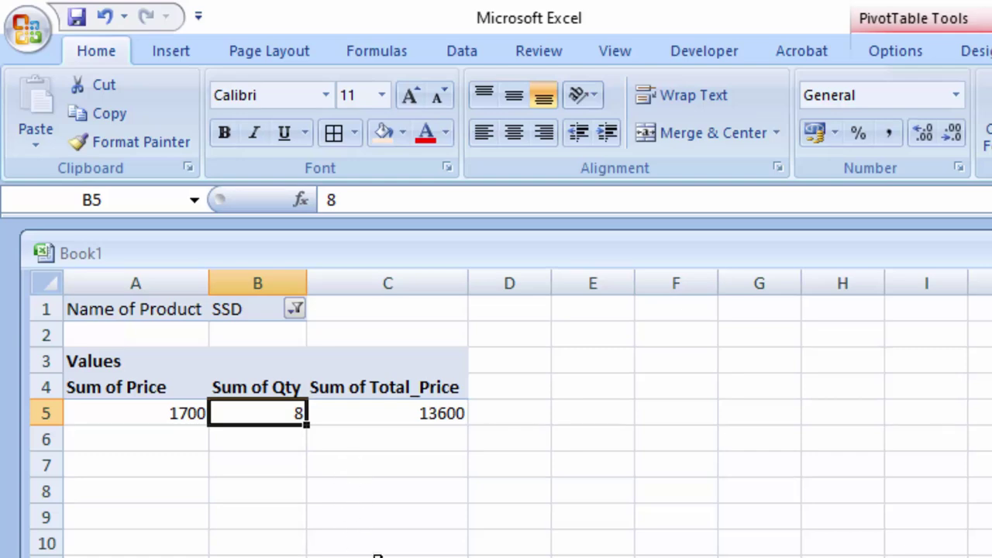
Set the Name of Product filter to (All), then reopen and close its list unchanged.
left_click(294, 310)
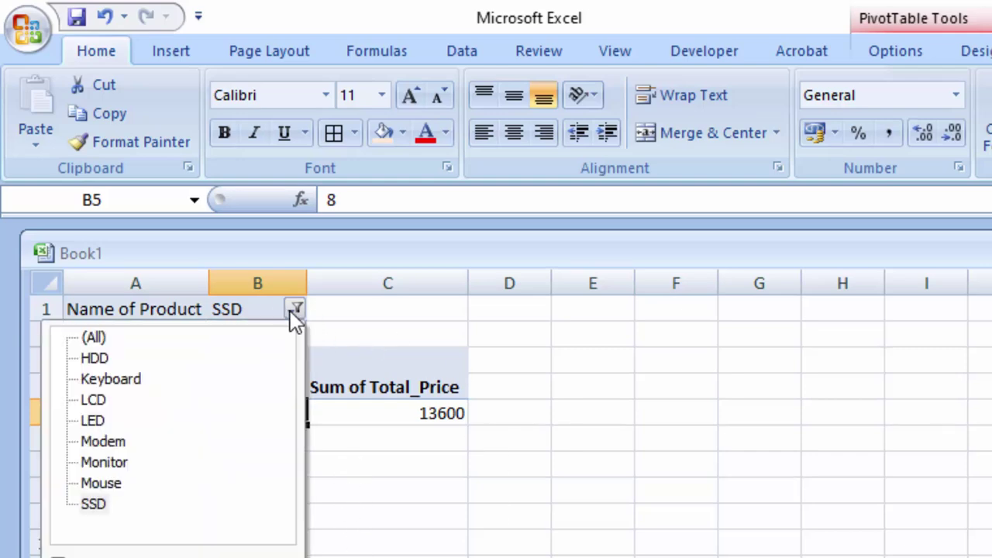
left_click(93, 338)
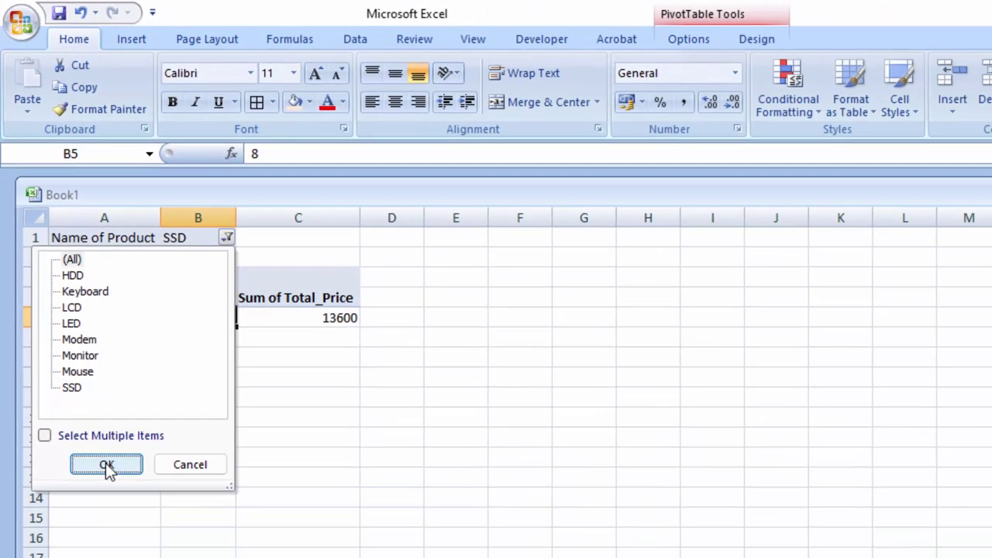
left_click(106, 465)
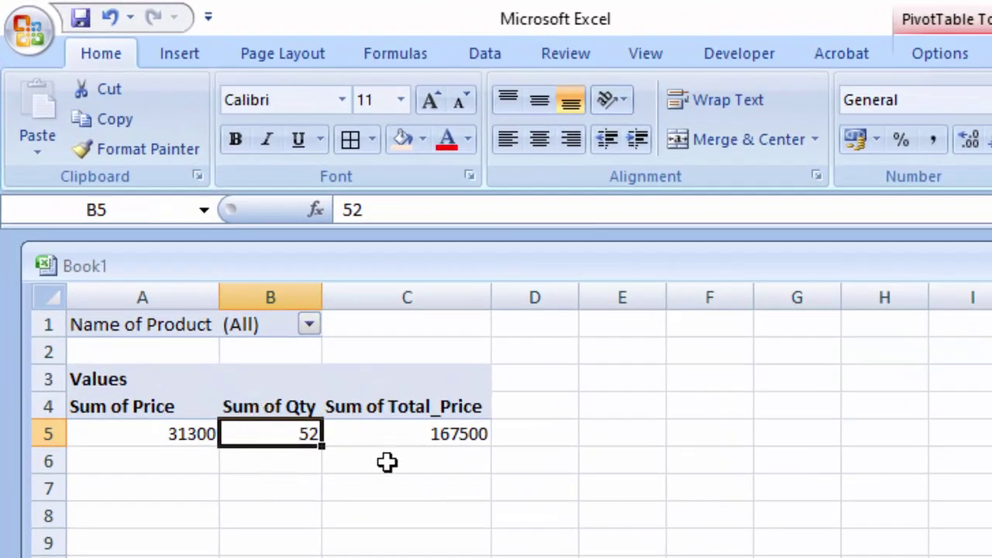
left_click(310, 326)
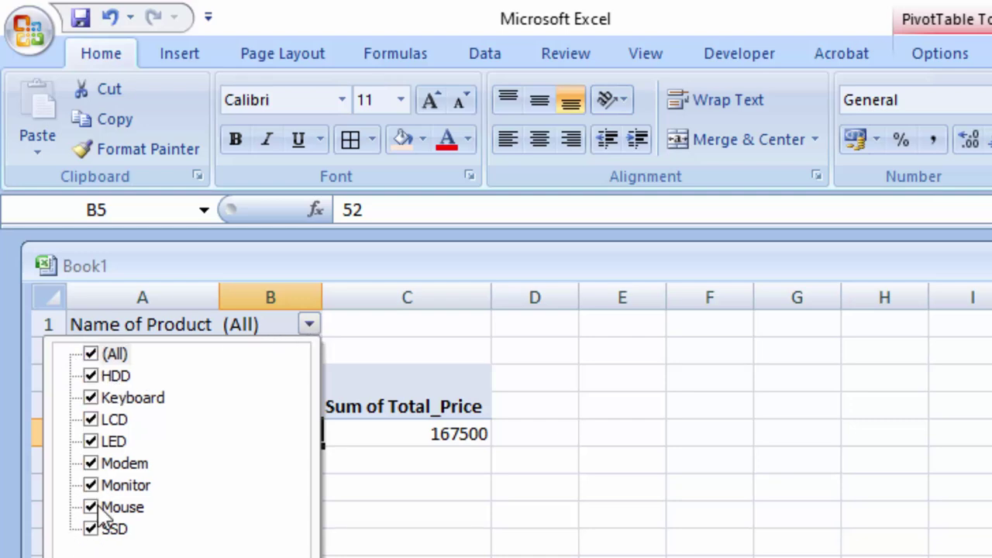
key("Escape")
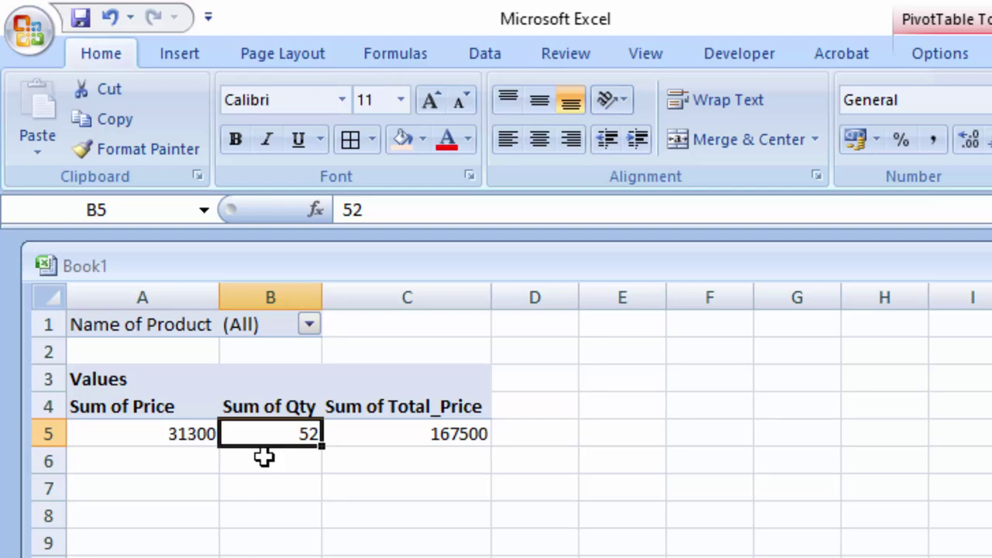
left_click(309, 325)
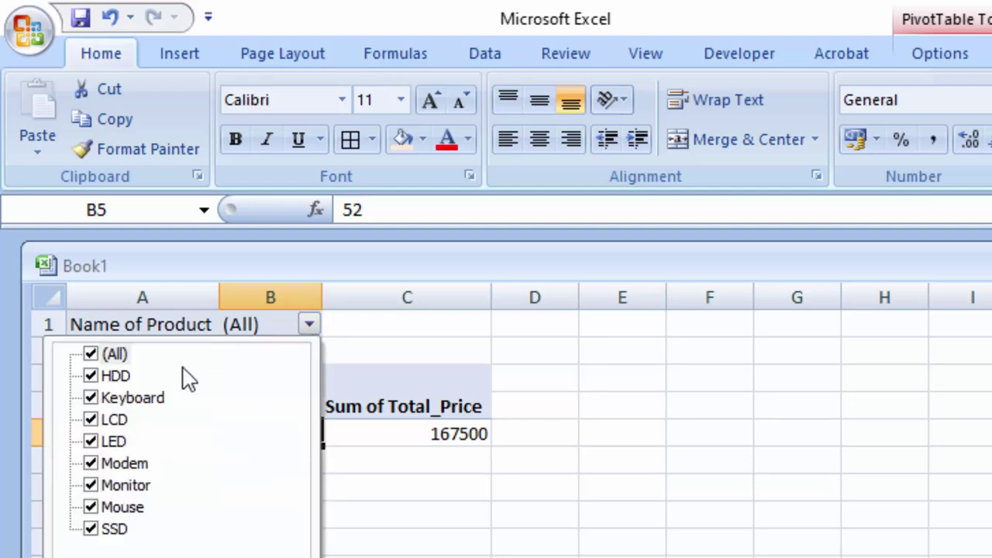
key("Escape")
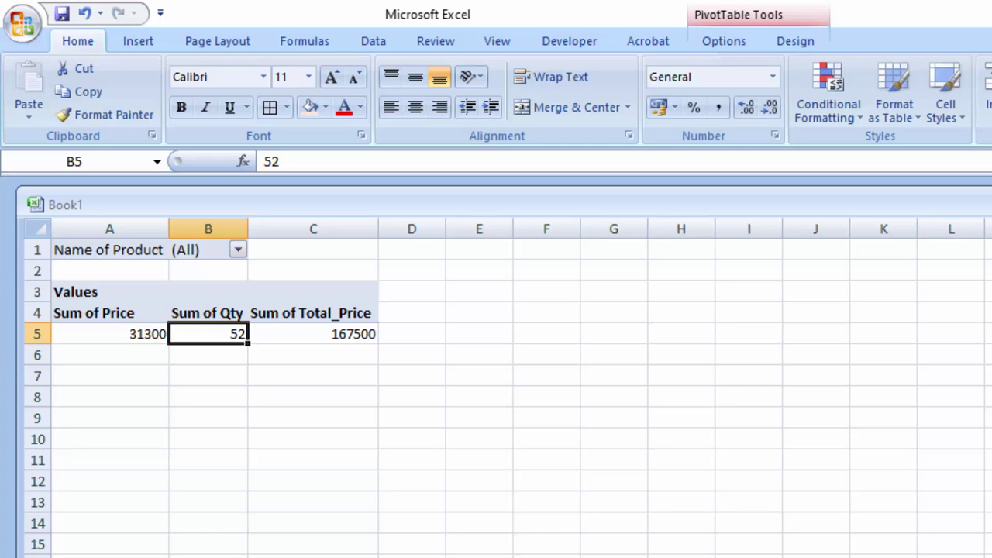
Clear all product checkboxes, turn off multiple selection, then undo back to empty PivotTable1.
left_click(241, 251)
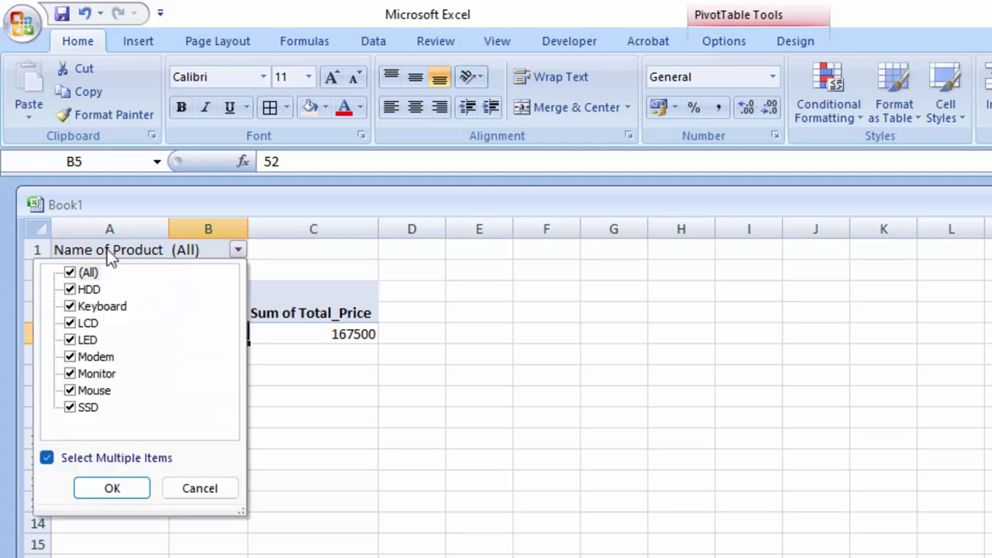
left_click(71, 273)
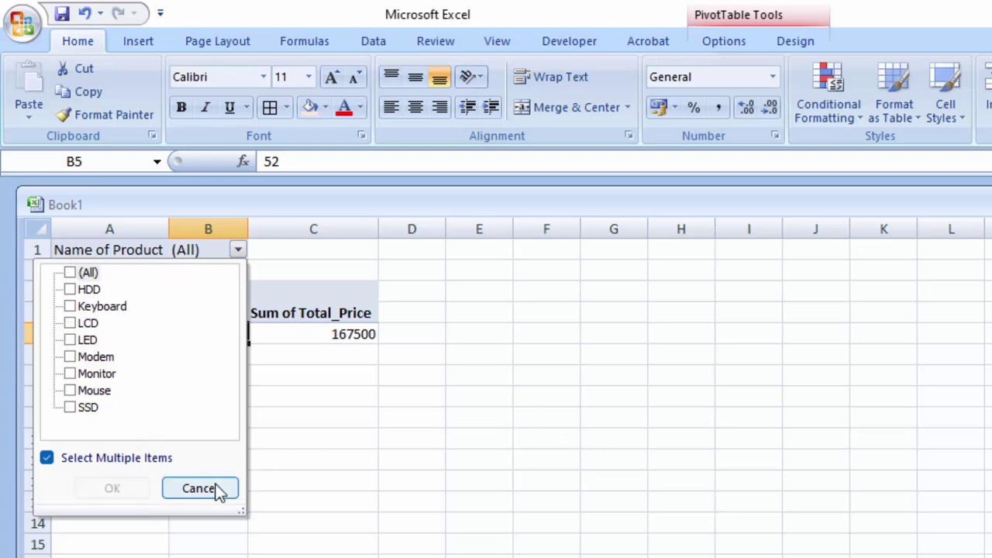
left_click(48, 459)
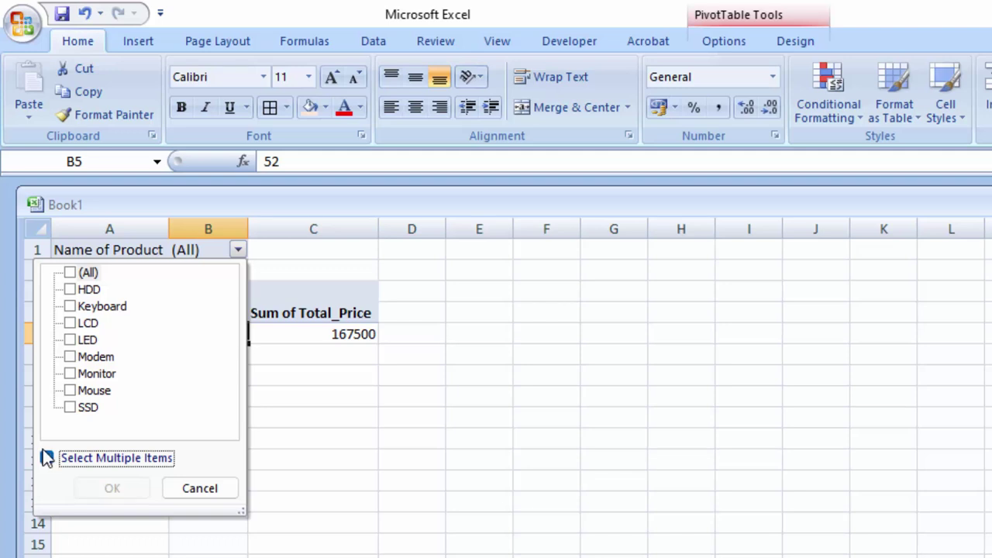
left_click(112, 488)
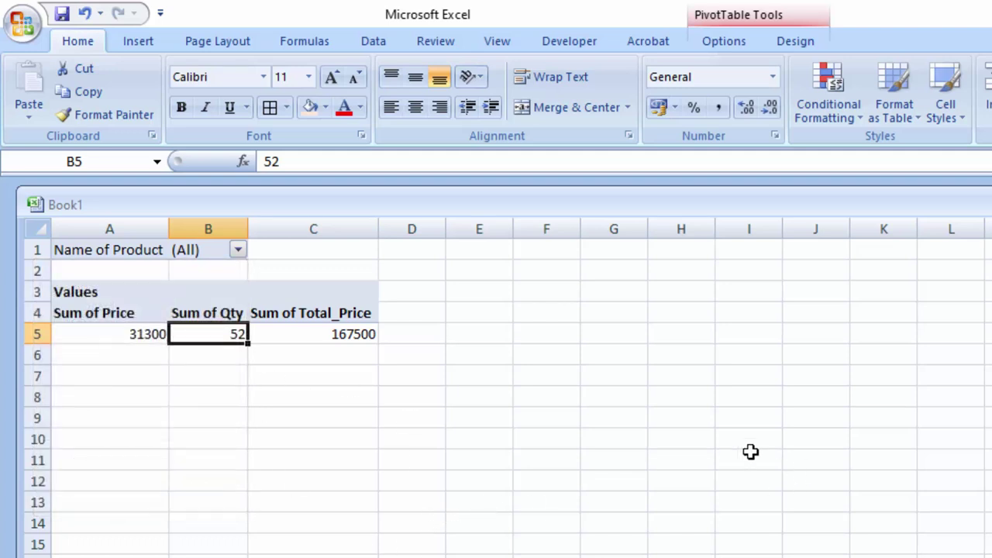
left_click(205, 257)
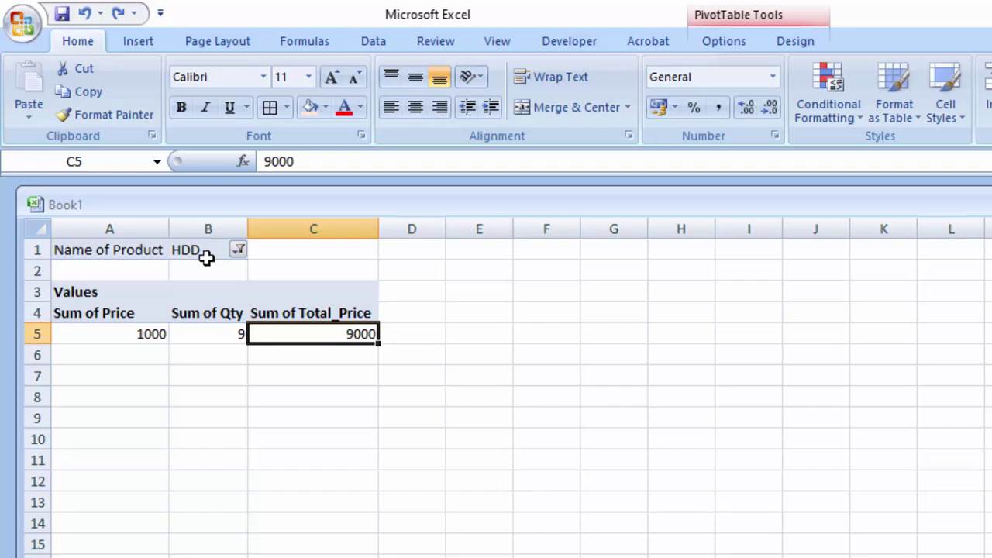
key("ctrl+z")
key("ctrl+z")
key("ctrl+z")
key("ctrl+z")
key("ctrl+z")
key("ctrl+z")
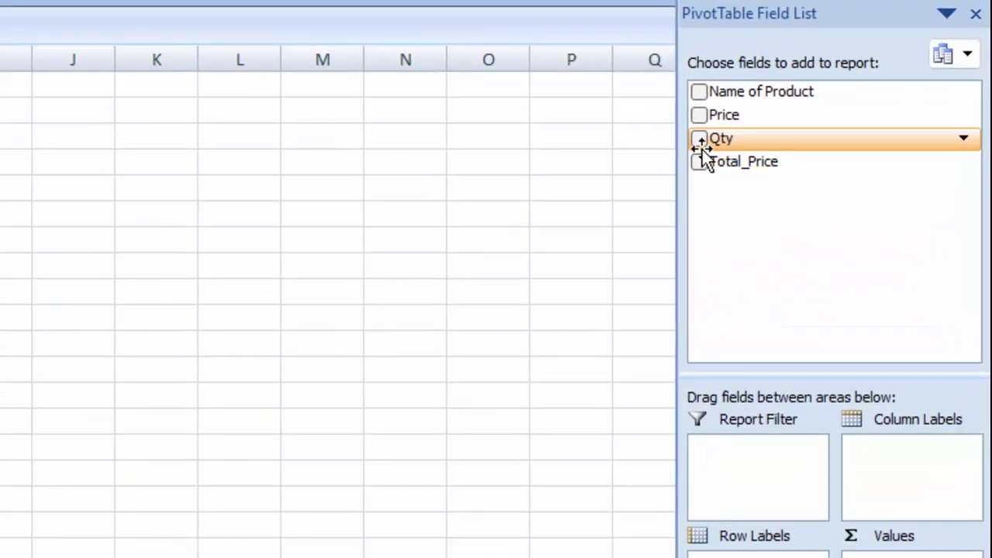
Make Price the pivot's report filter and Name of Product its row labels.
left_click(700, 115)
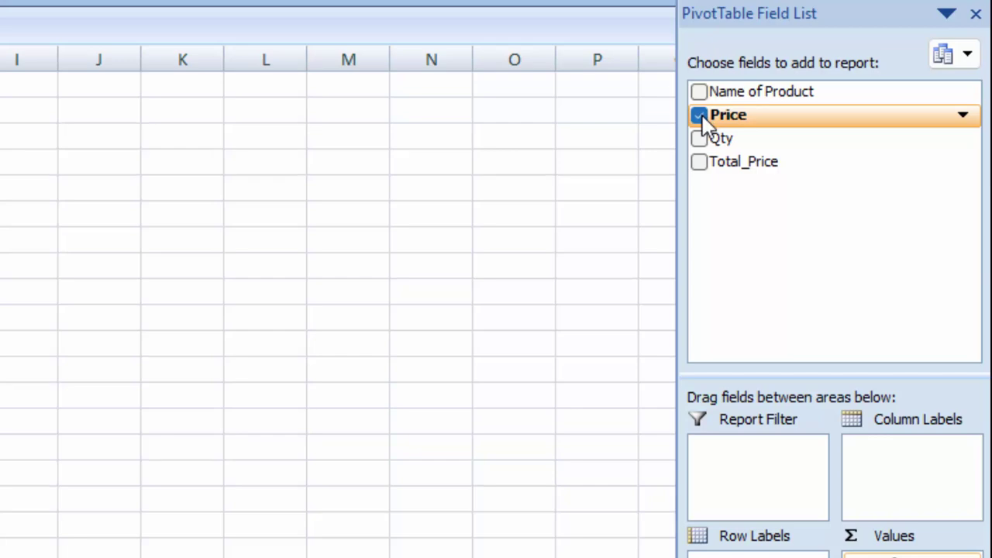
left_click(701, 116)
left_click_drag(700, 116, 758, 449)
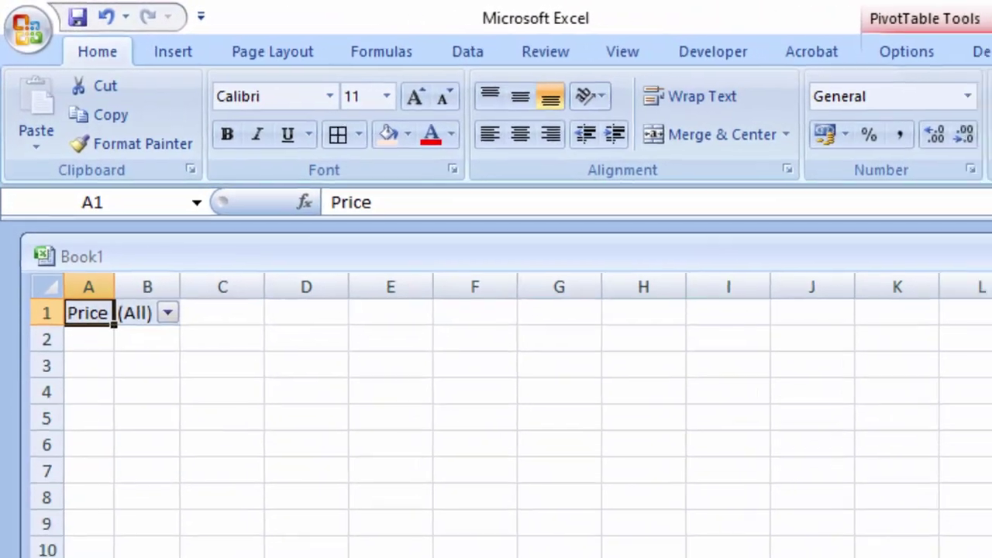
left_click(828, 176)
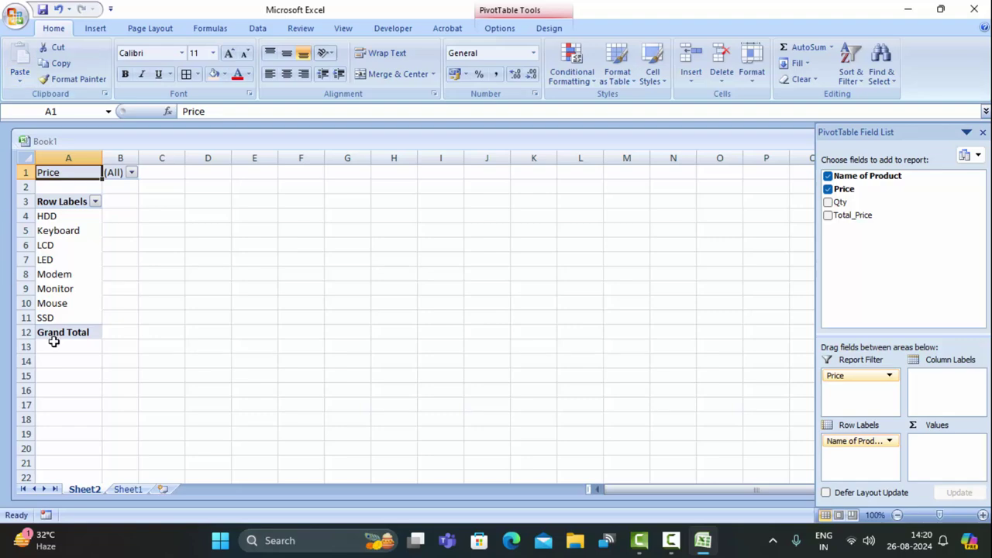
Filter Price to ₹1,000.00 (showing HDD), then to ₹12,000.00 so only LED shows.
left_click(132, 172)
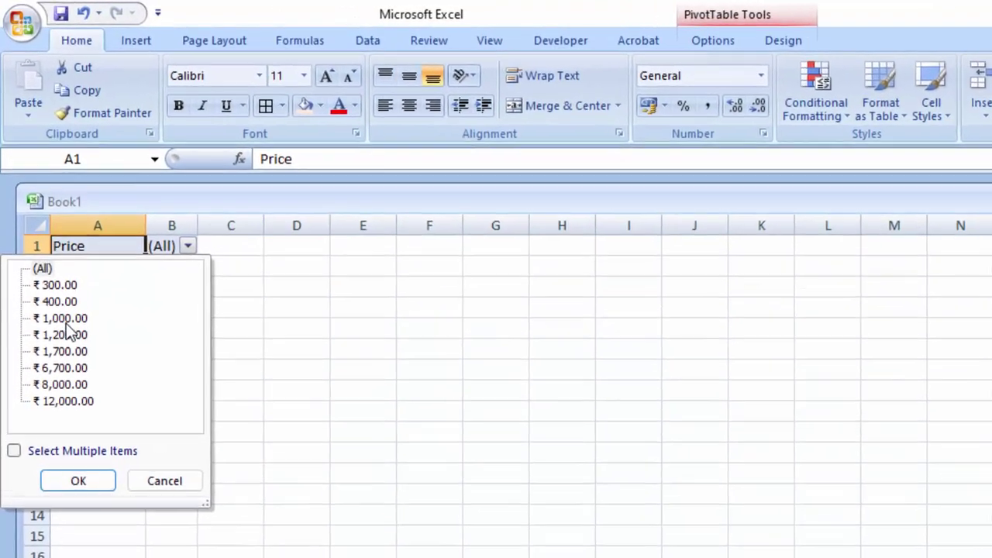
left_click(48, 223)
left_click(85, 524)
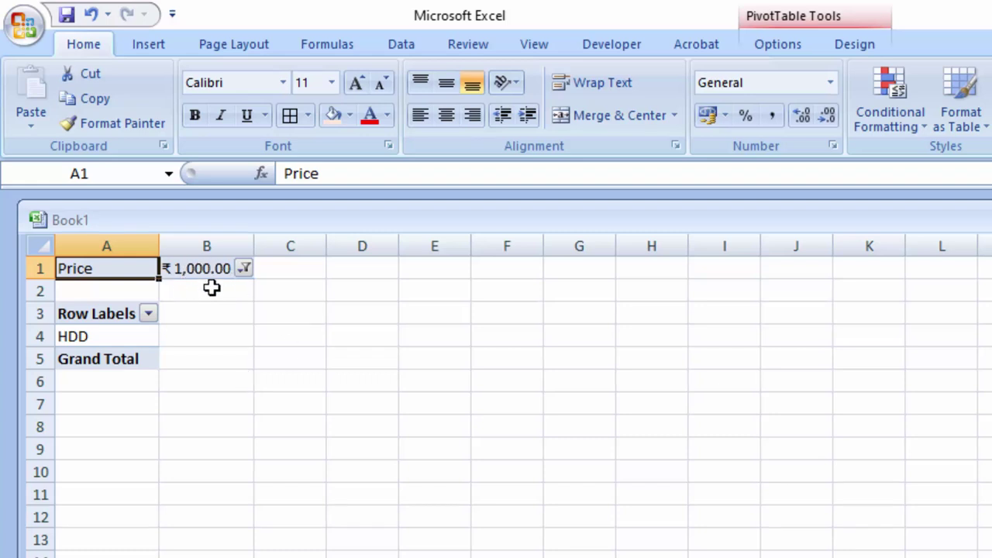
left_click(241, 270)
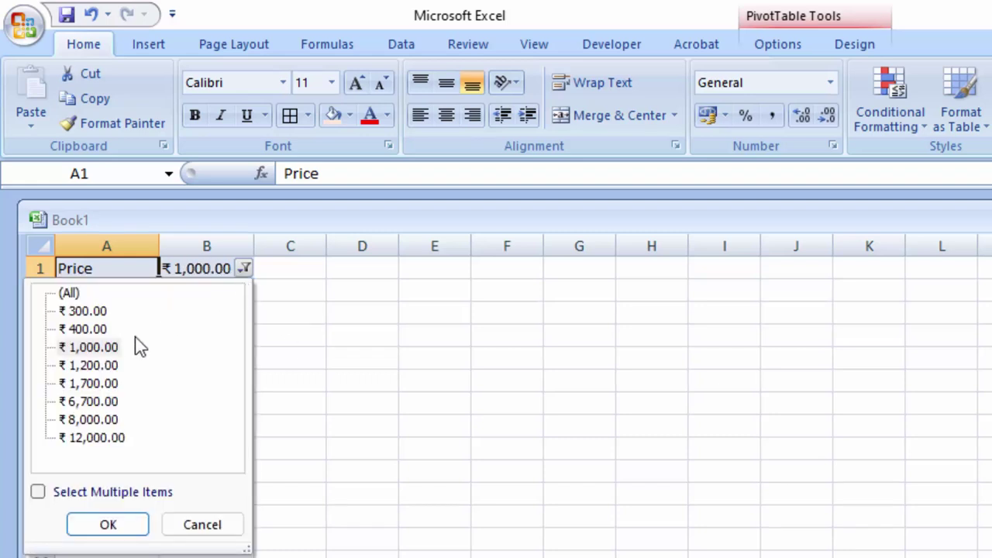
left_click(99, 440)
left_click(108, 527)
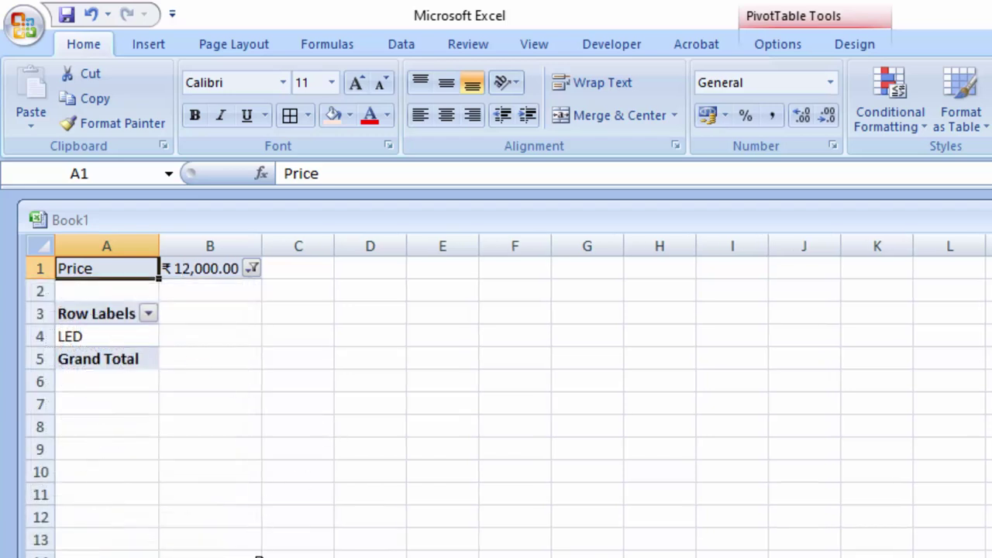
left_click(210, 557)
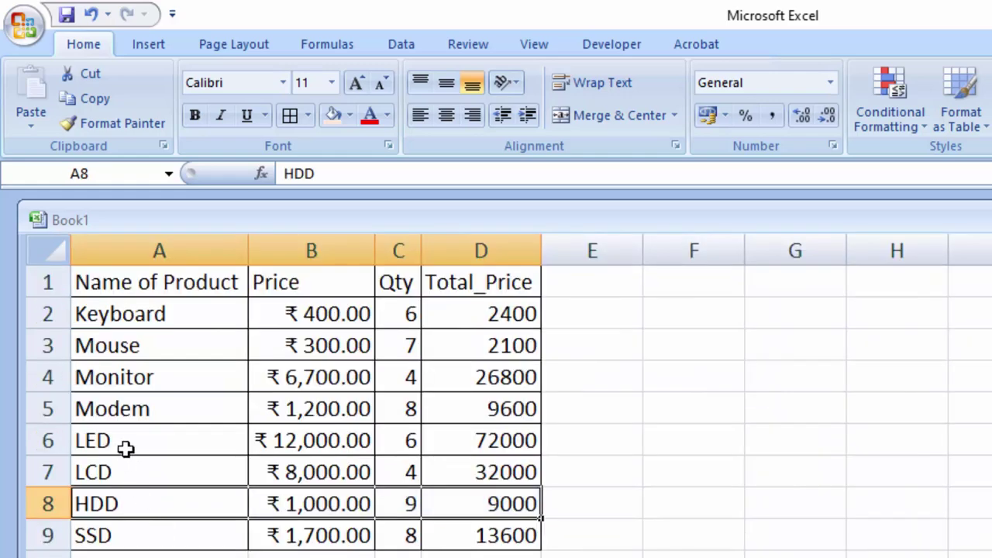
Select LED's name and ₹12,000.00 price in A6:B6, then return to the Sheet2 pivot.
left_click_drag(126, 449, 318, 433)
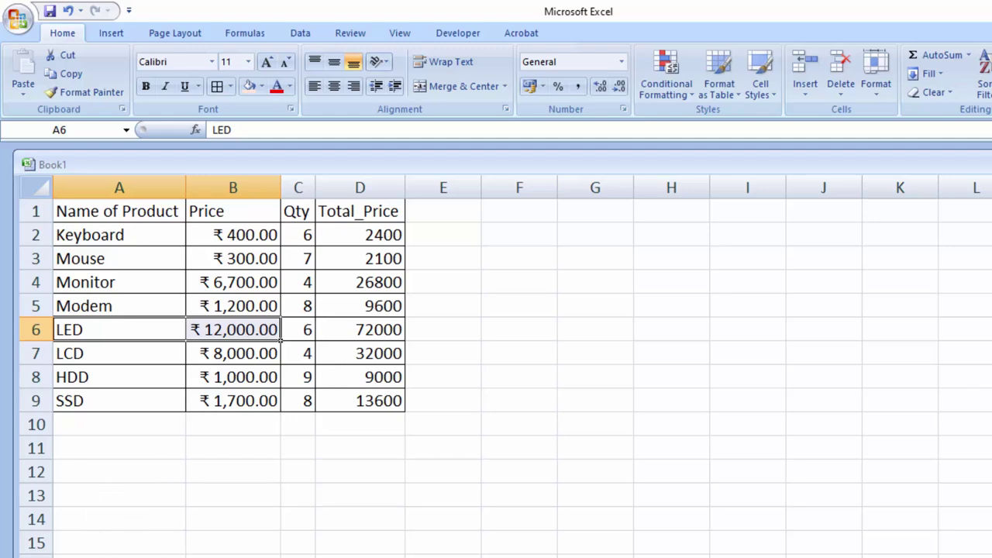
key("ctrl+Page_Up")
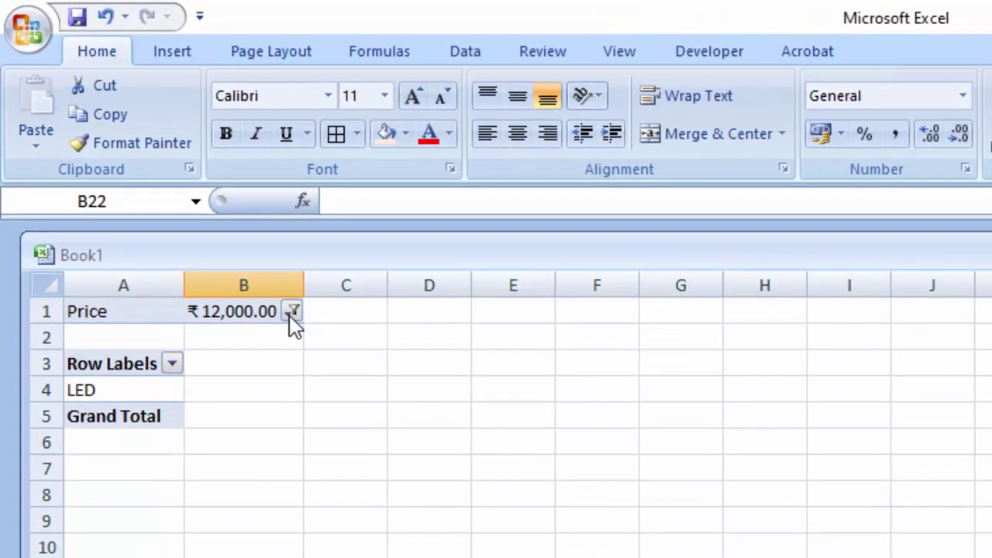
Set the pivot's Price filter to ₹6,700.00 so only Monitor is listed, and select A4.
left_click(189, 202)
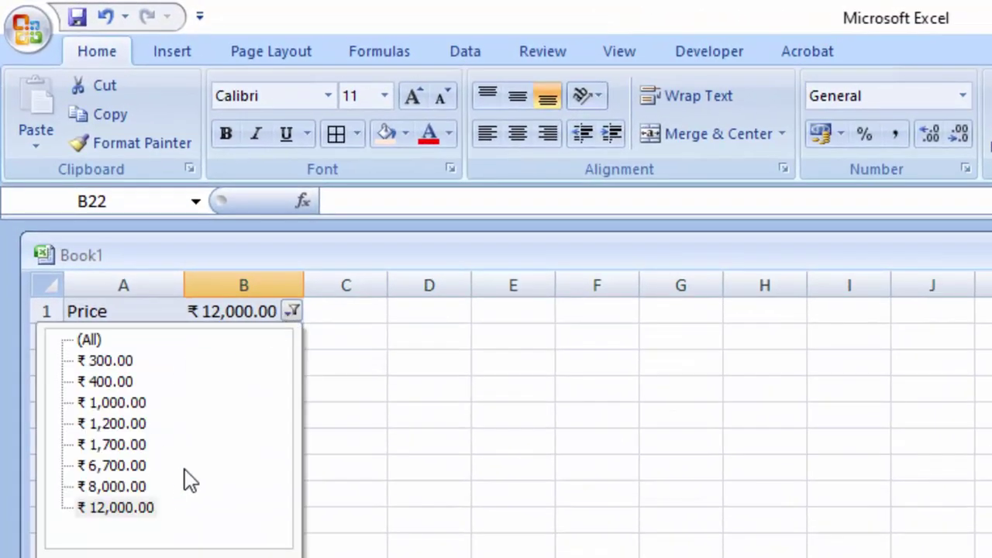
left_click(116, 465)
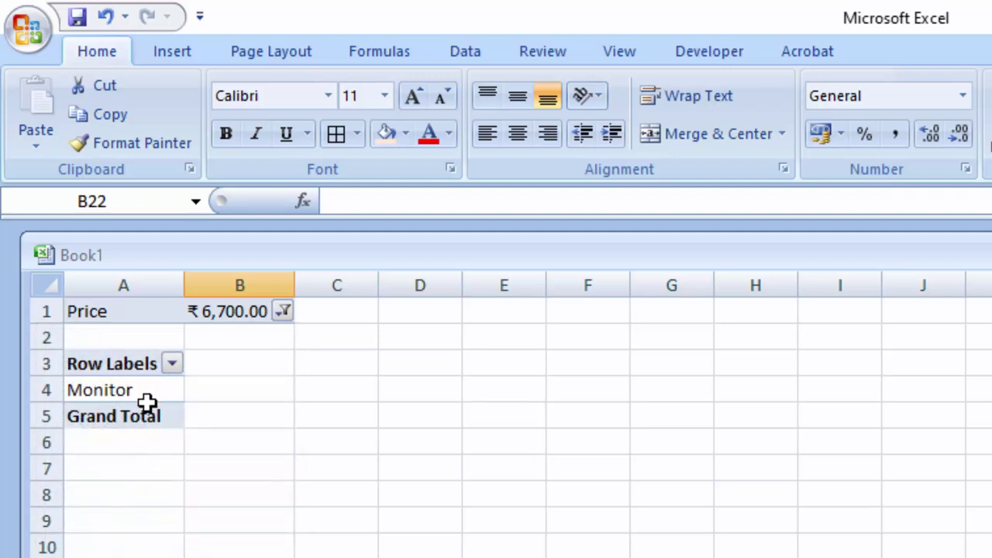
left_click(147, 395)
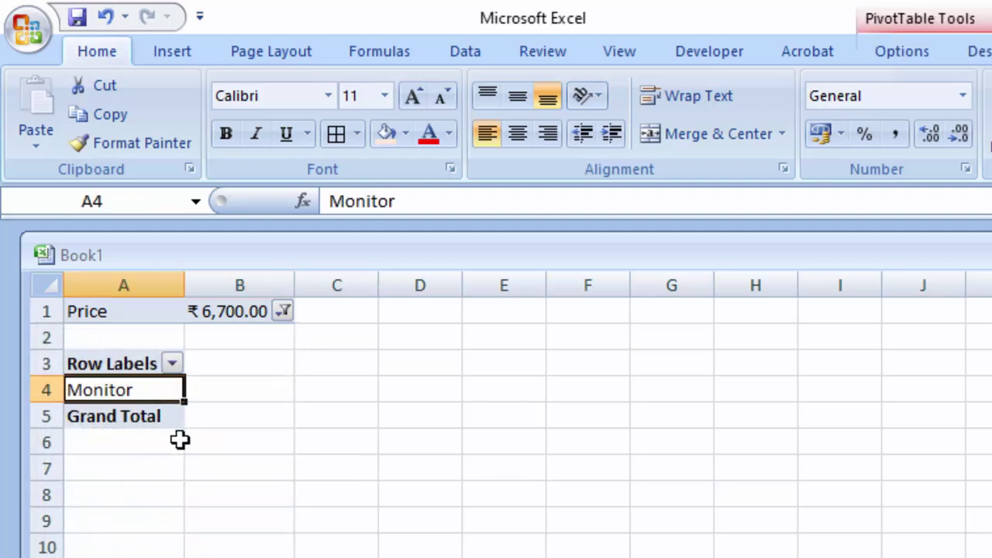